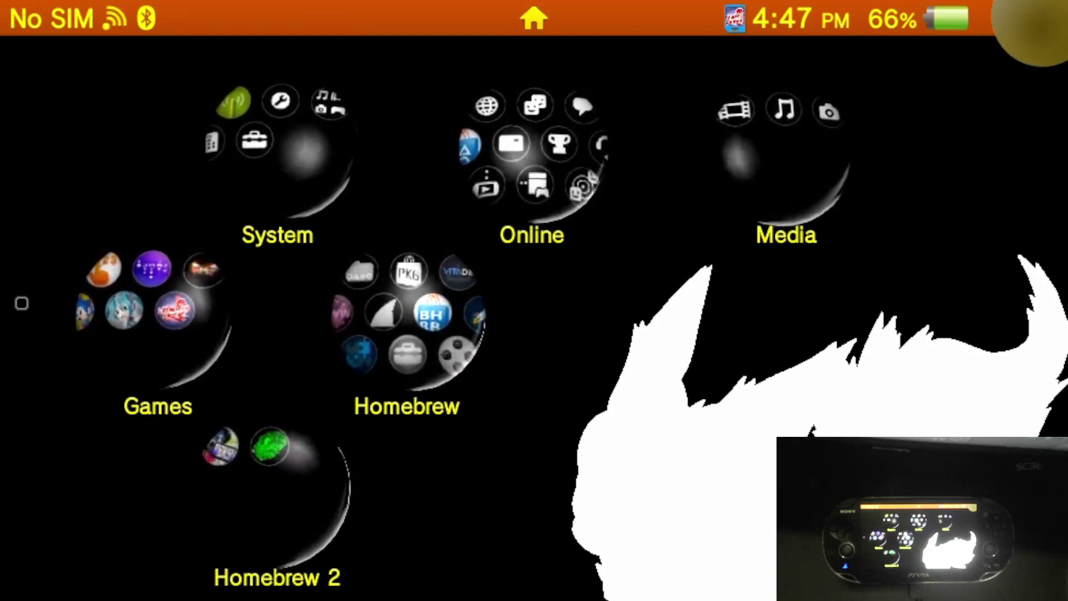
# - Launch VitaDB Downloader from the LiveArea Homebrew folder and start it
pyautogui.click(409, 334)
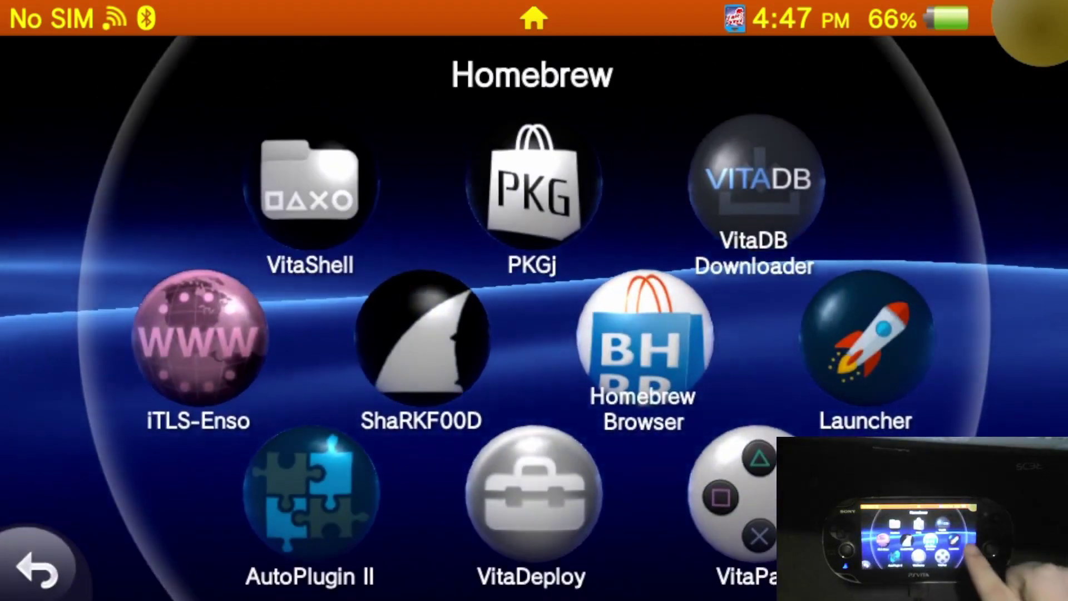
pyautogui.click(757, 183)
pyautogui.click(801, 334)
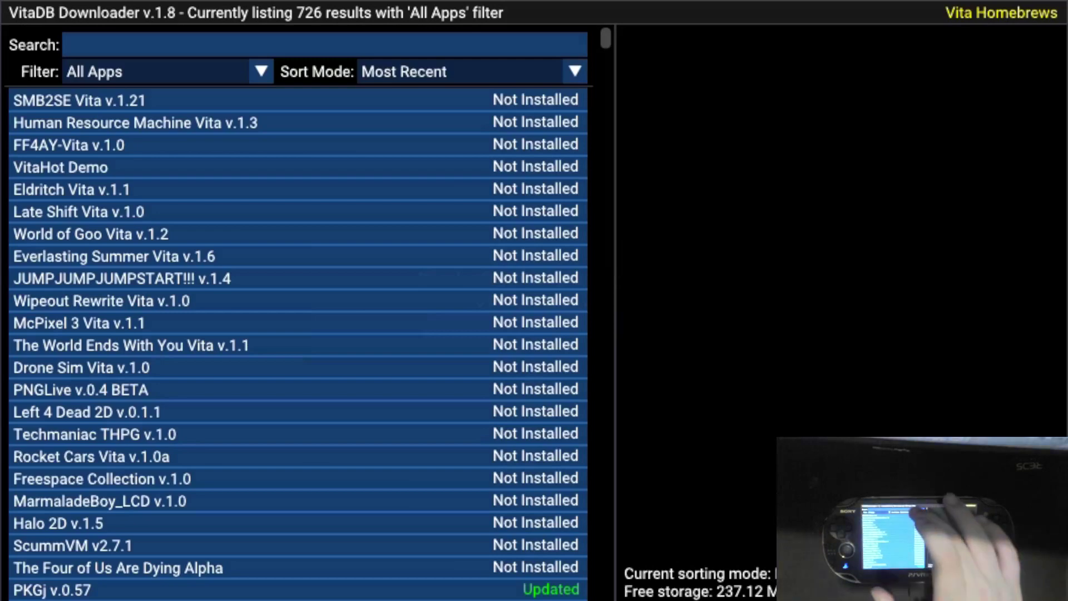
# - Search VitaDB Downloader for 'moonlight' and install Vita Moonlight v.0.9.3
pyautogui.click(323, 44)
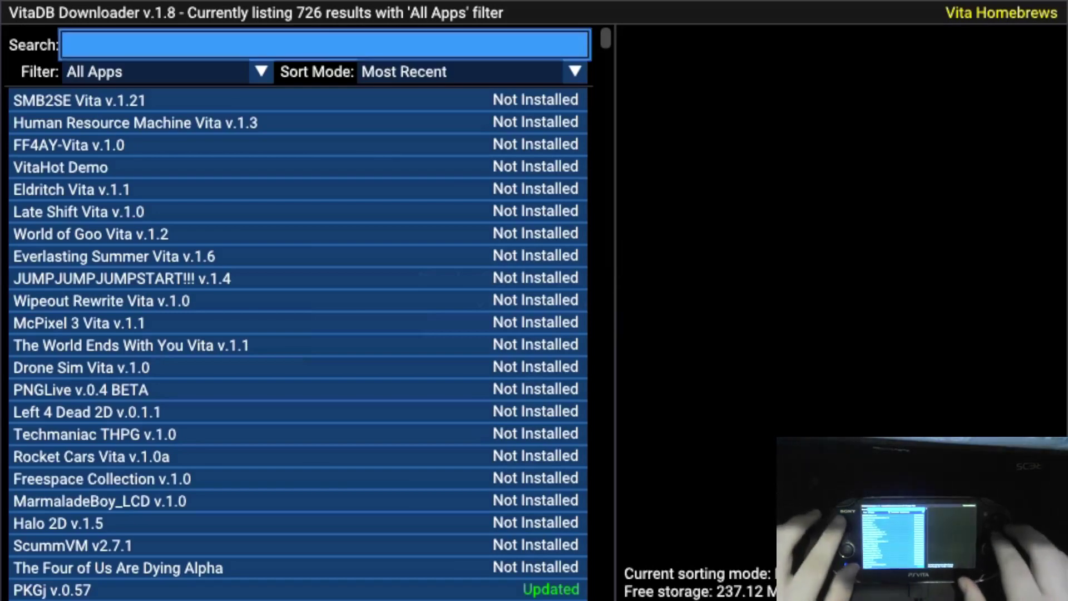
pyautogui.write('s')
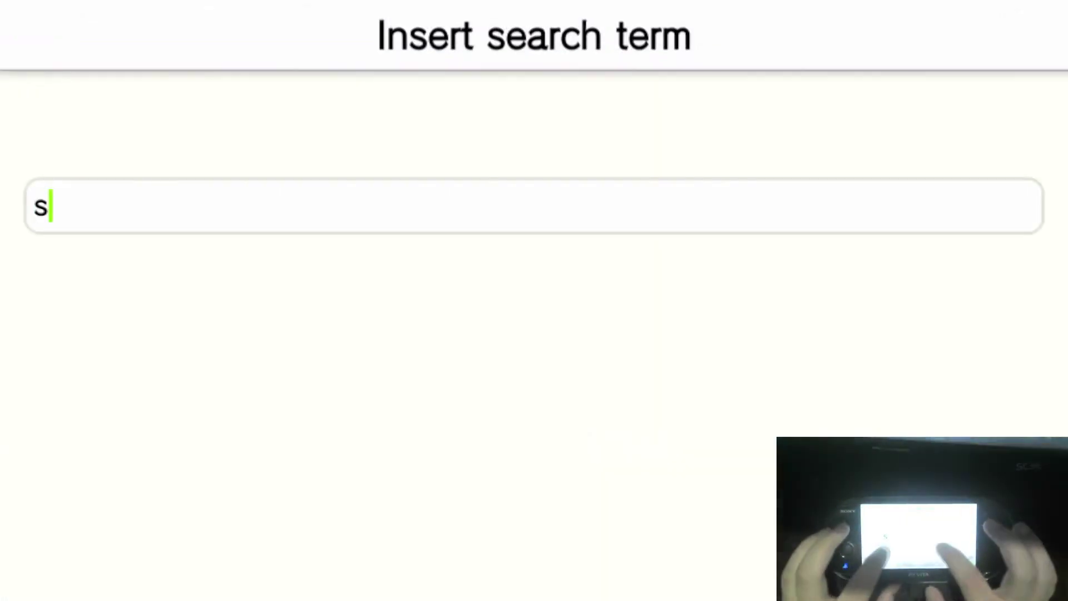
pyautogui.write('u')
pyautogui.press('BackSpace')
pyautogui.press('BackSpace')
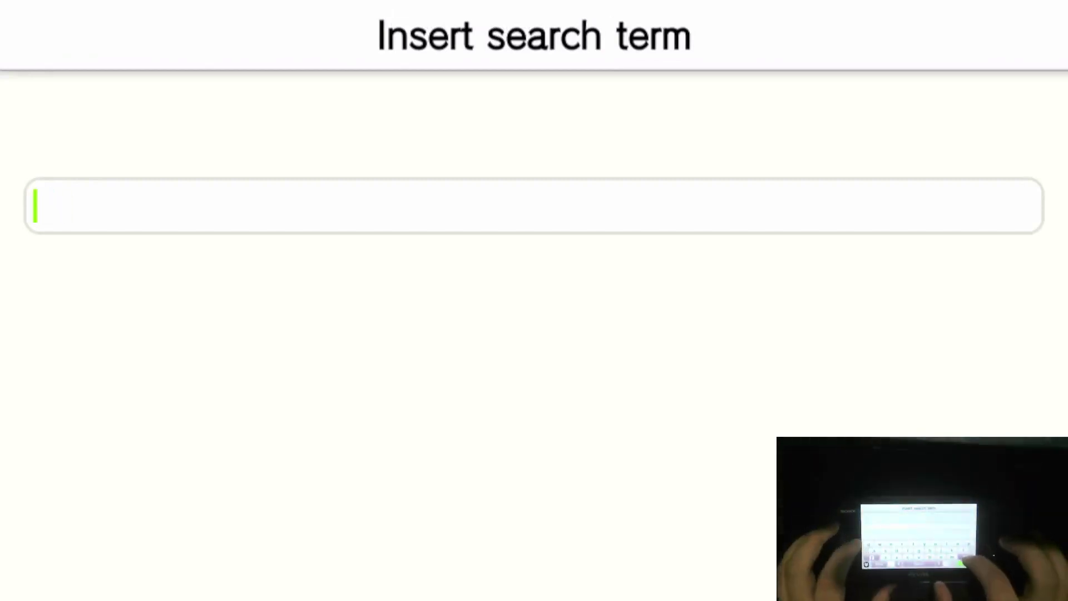
pyautogui.write('moo')
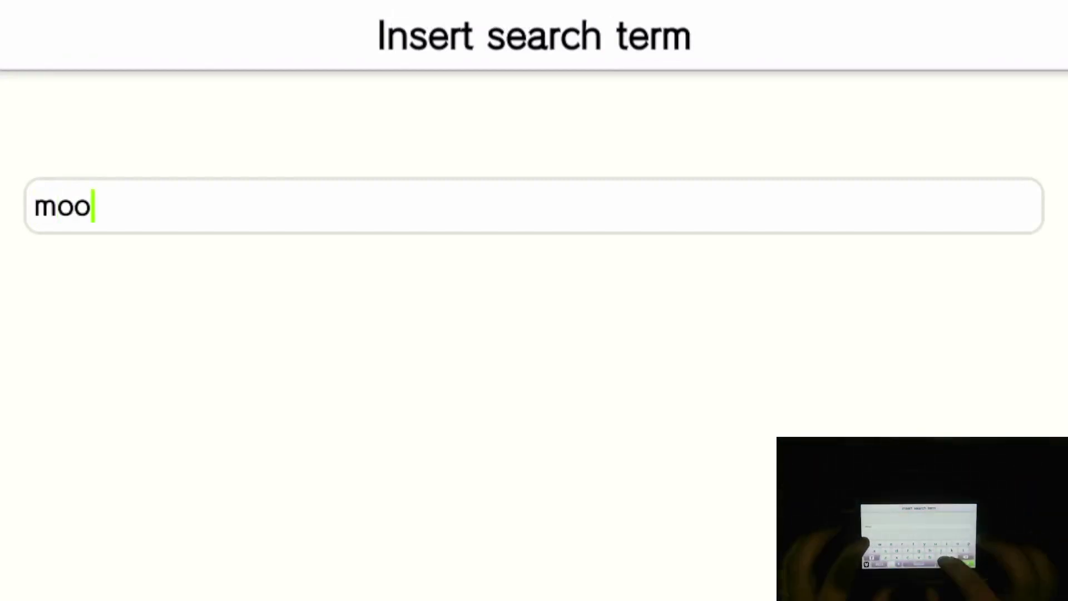
pyautogui.write('nlight')
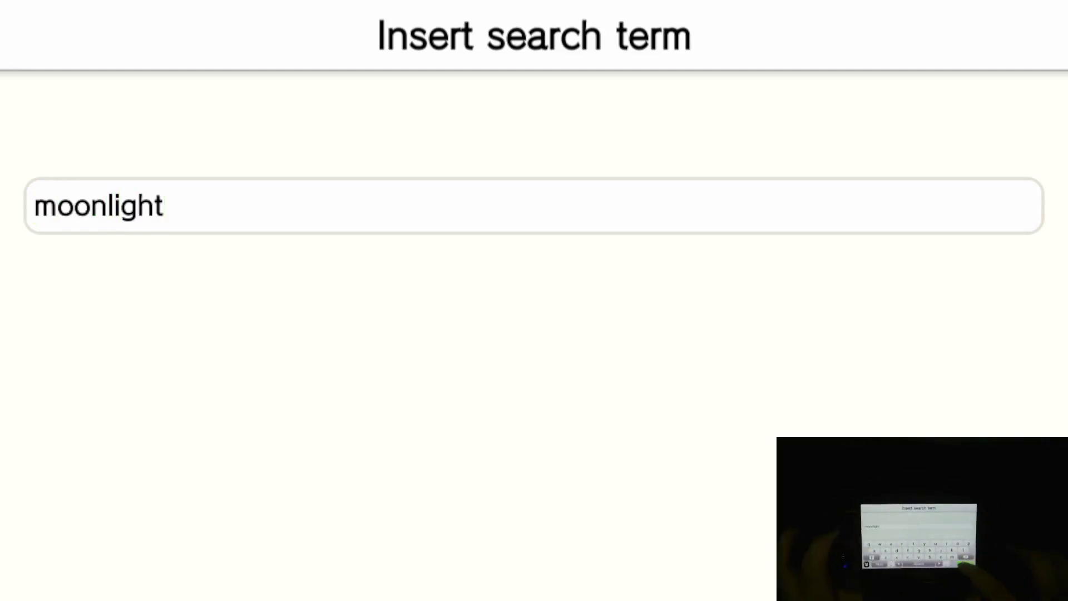
pyautogui.press('Return')
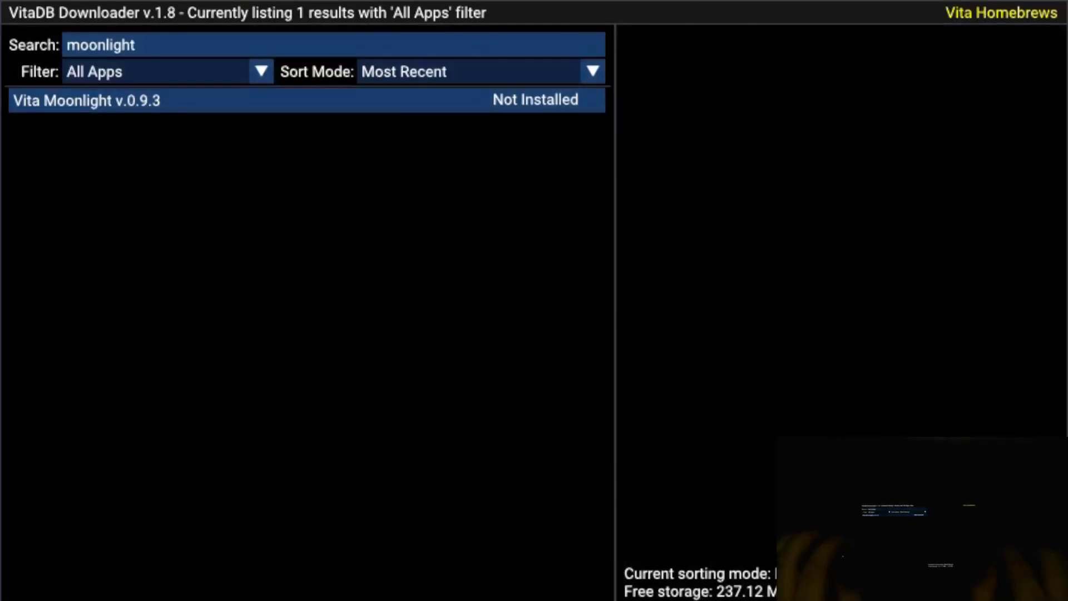
pyautogui.press('Return')
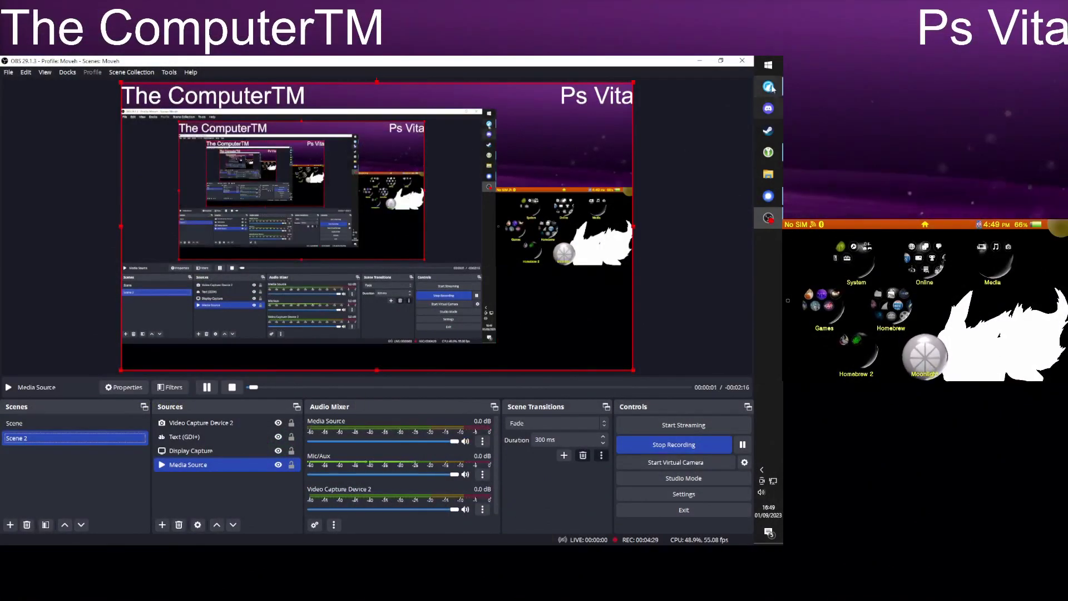
# - Search DuckDuckGo in Firefox for 'sunshine for moonlight' and open the LizardByte/Sunshine GitHub result
pyautogui.click(769, 86)
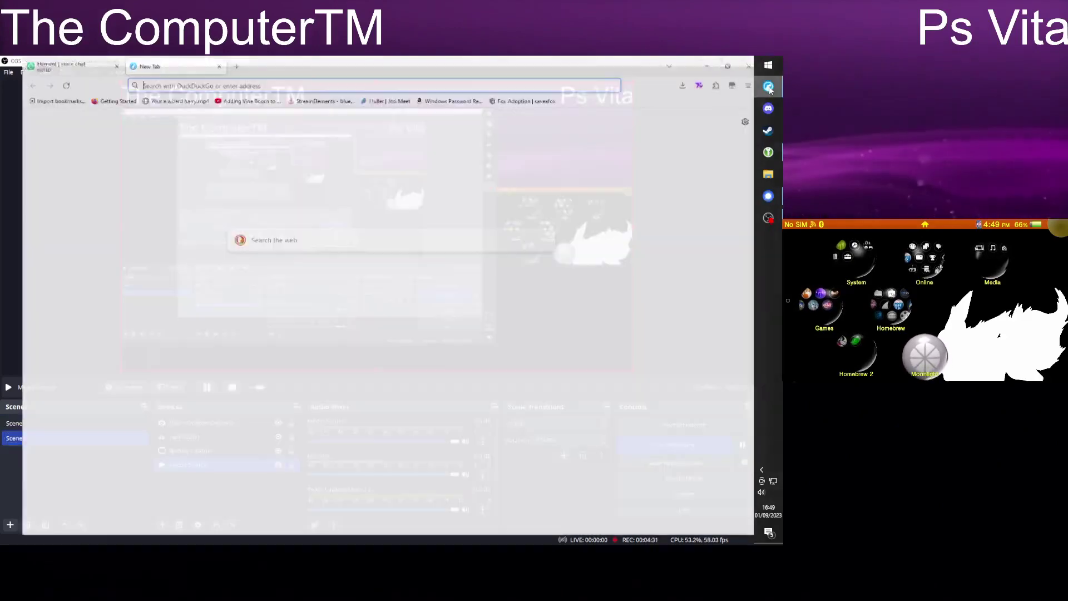
pyautogui.write('sunshine')
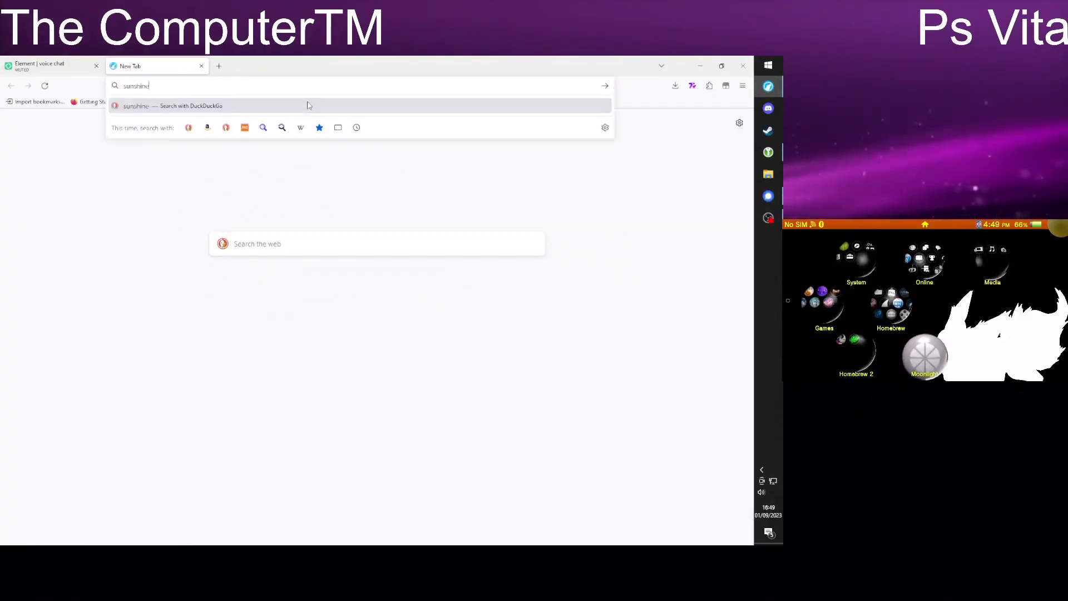
pyautogui.press('Return')
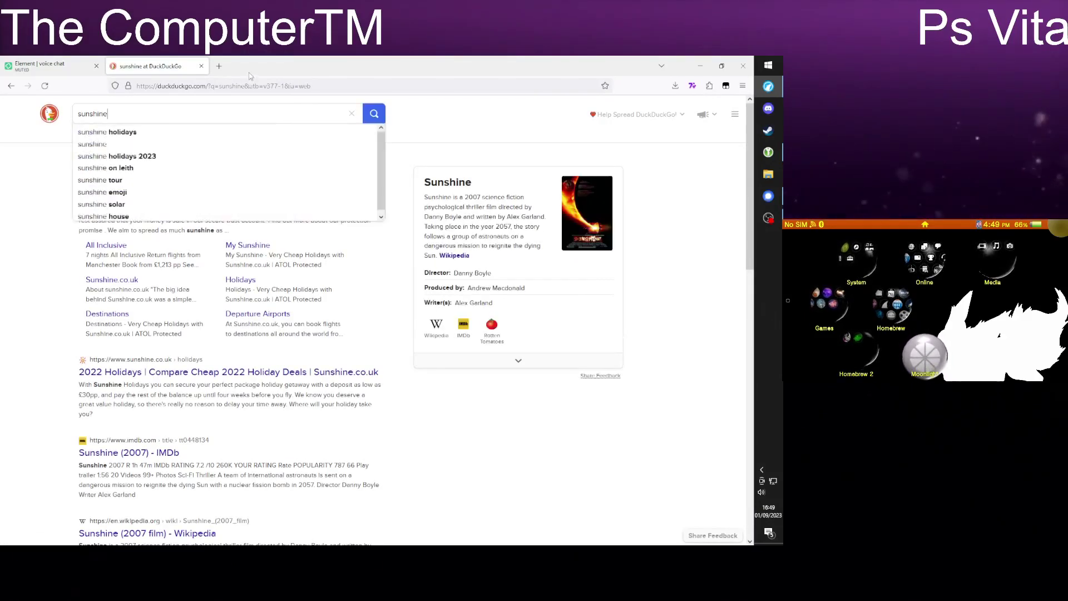
pyautogui.write('for m')
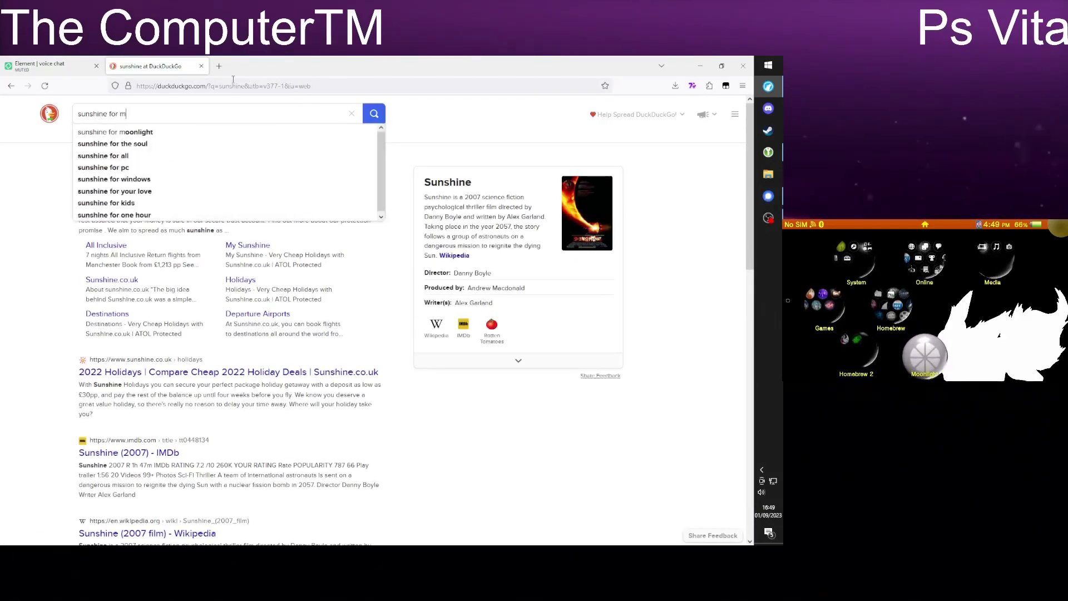
pyautogui.write('oonlight')
pyautogui.press('Return')
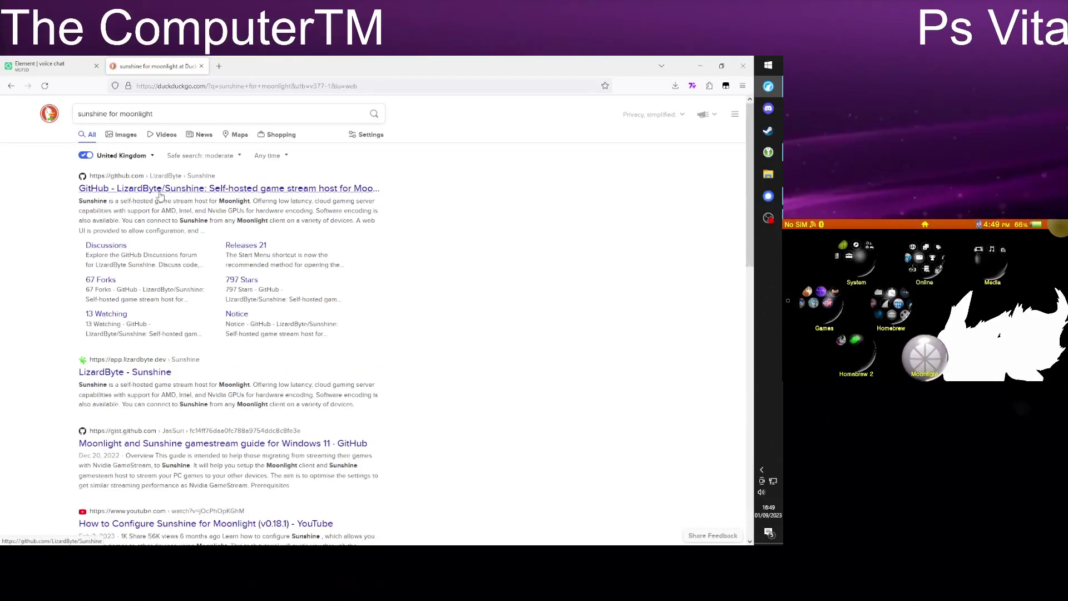
pyautogui.click(159, 192)
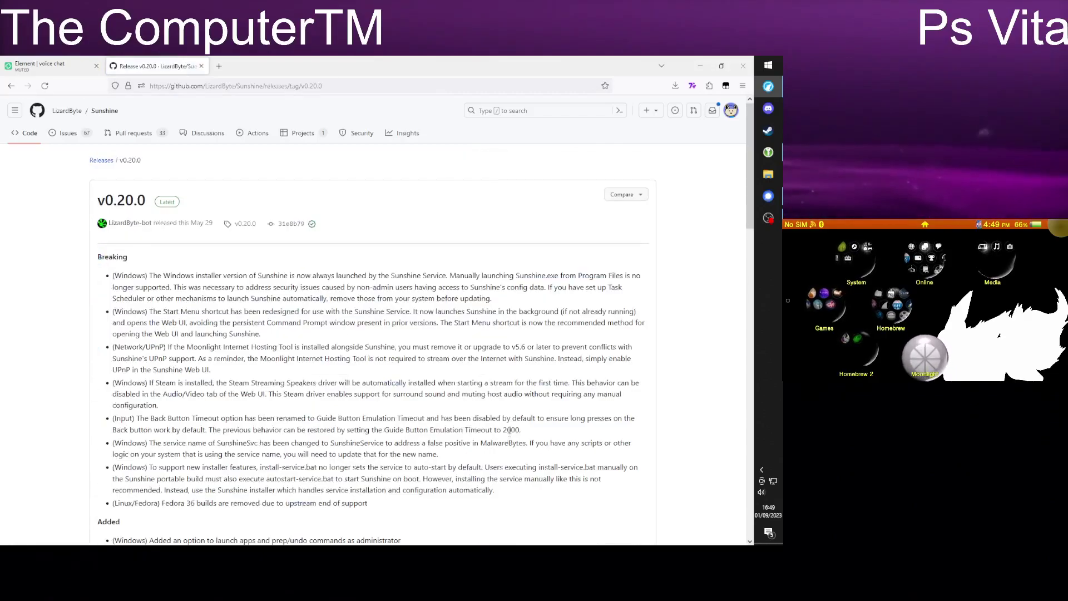
# - Save sunshine-windows-portable.zip from the v0.20.0 release assets and check the downloads list
pyautogui.scroll(-1, 505, 419)
pyautogui.scroll(-20, 505, 418)
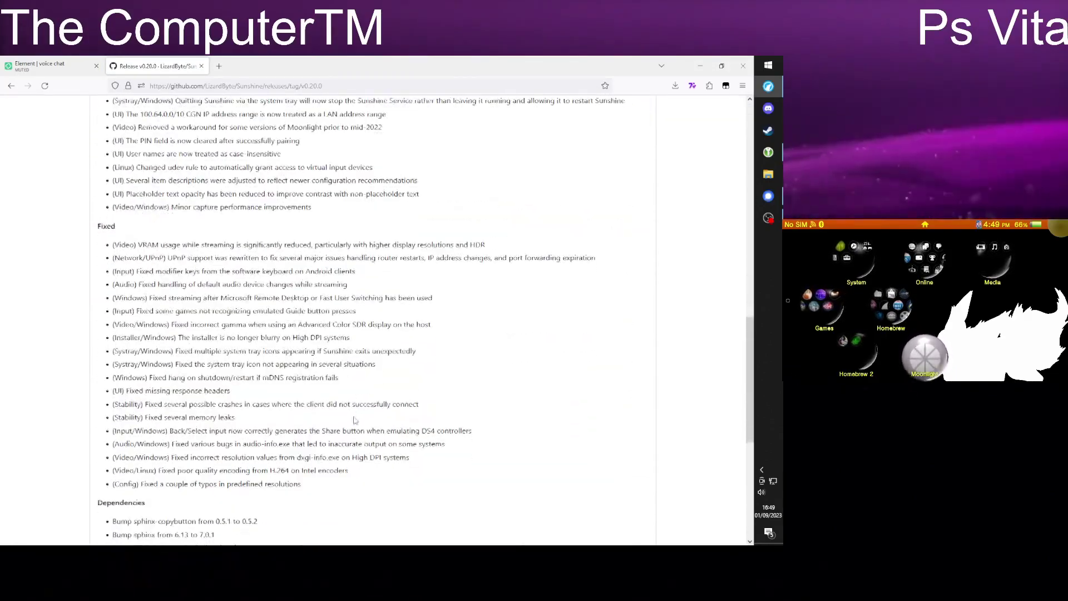
pyautogui.scroll(-3, 345, 417)
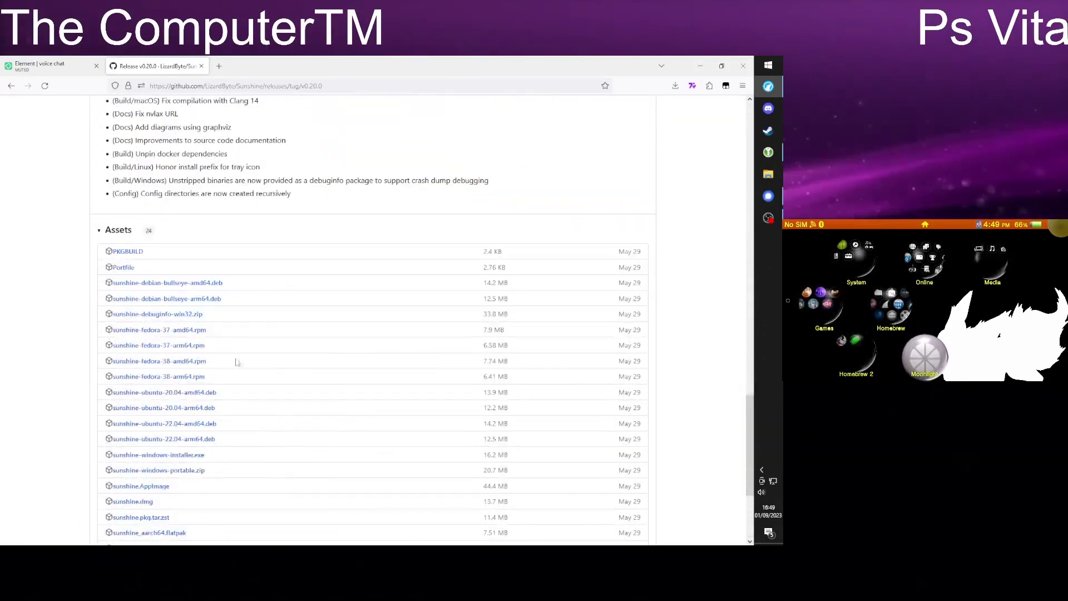
pyautogui.click(199, 471)
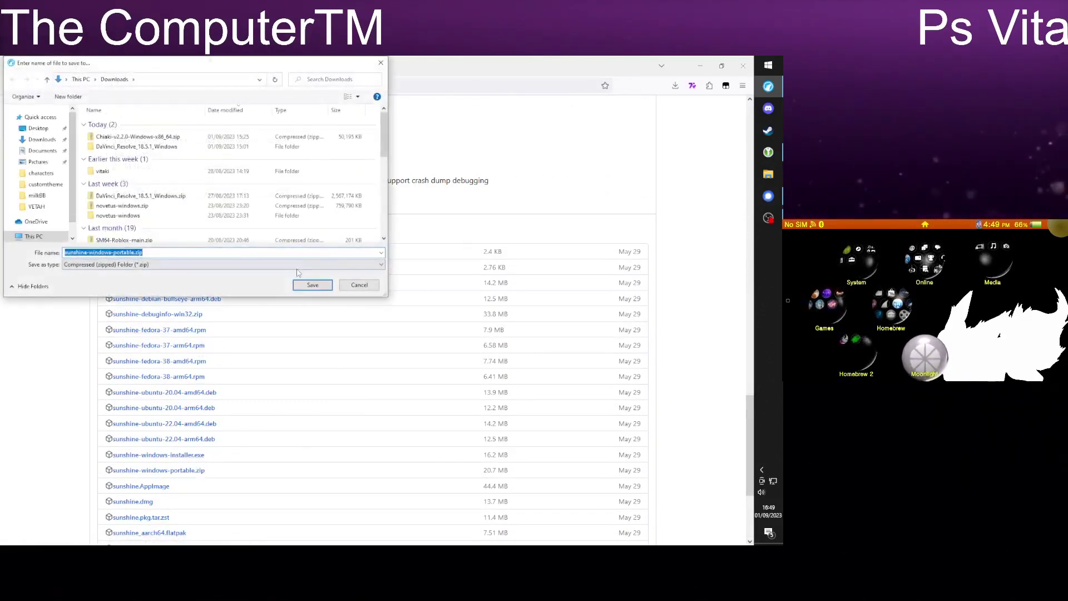
pyautogui.click(319, 286)
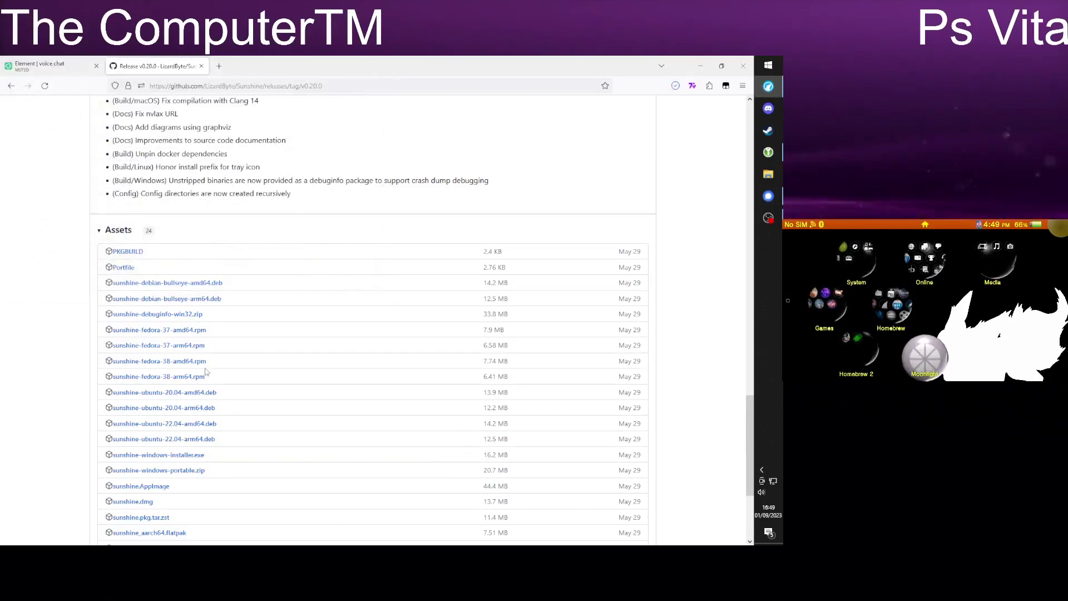
pyautogui.scroll(-3, 206, 371)
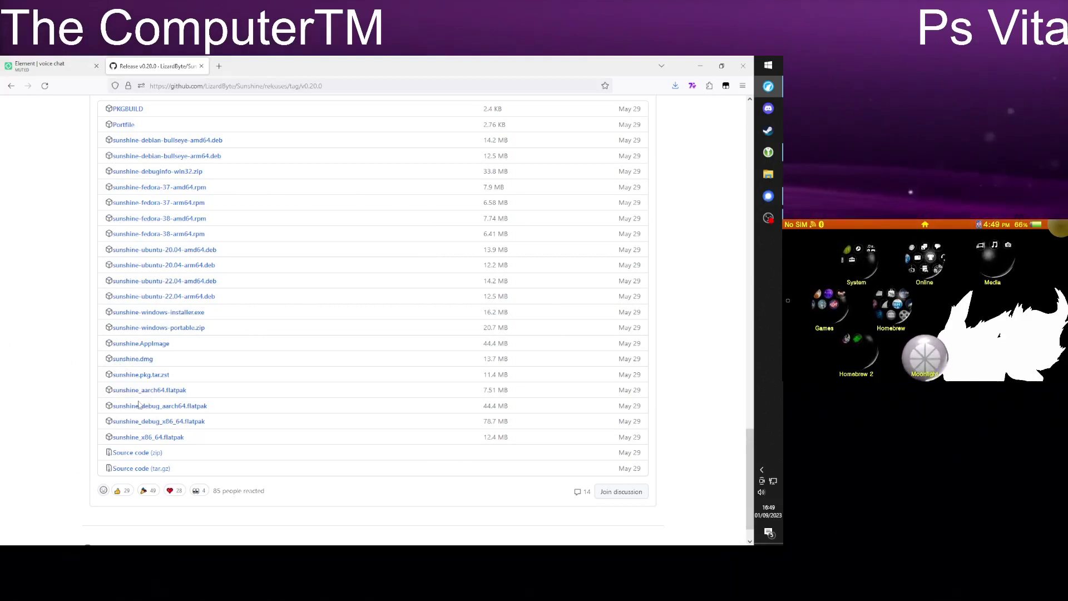
pyautogui.click(677, 86)
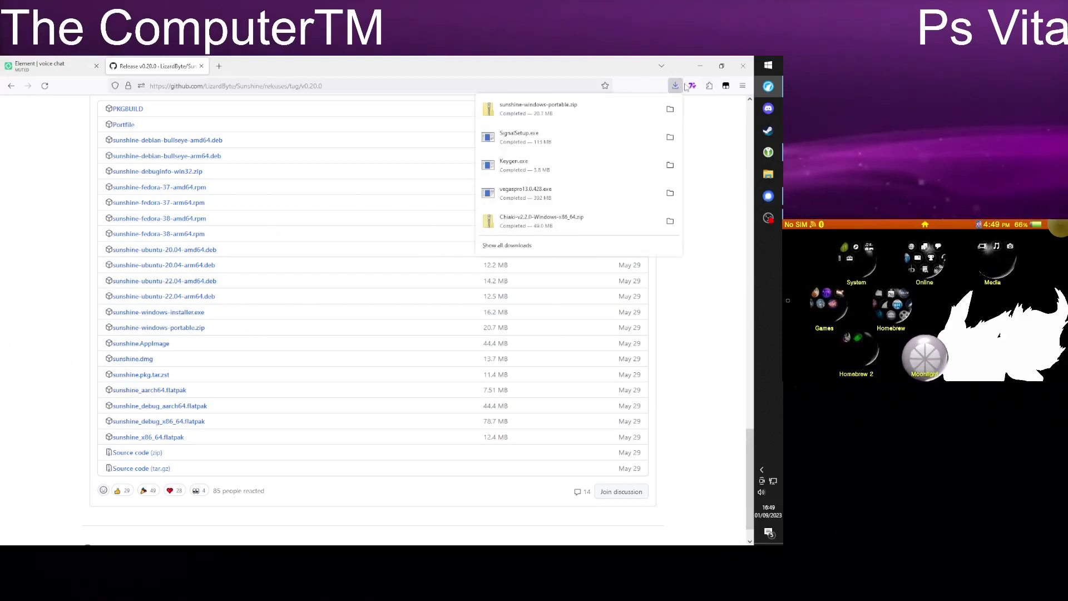
# - Open the downloaded zip and drag its Sunshine folder into Documents
pyautogui.click(605, 105)
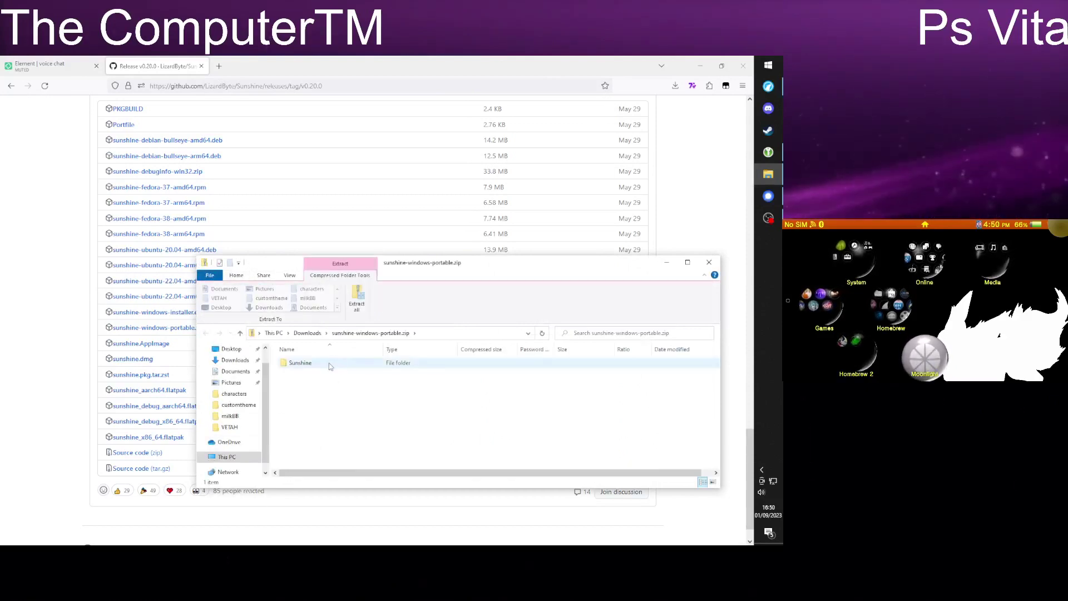
pyautogui.click(306, 363)
pyautogui.moveTo(306, 364); pyautogui.dragTo(238, 377)
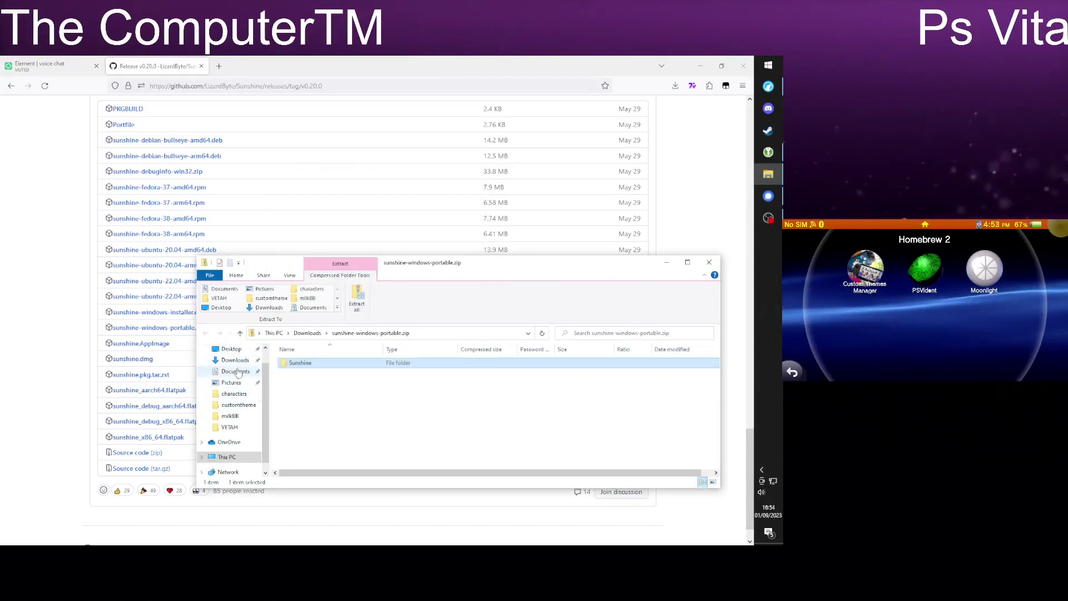
# - Open the Sunshine folder in Documents and select sunshine.exe
pyautogui.click(236, 372)
pyautogui.scroll(-3, 320, 386)
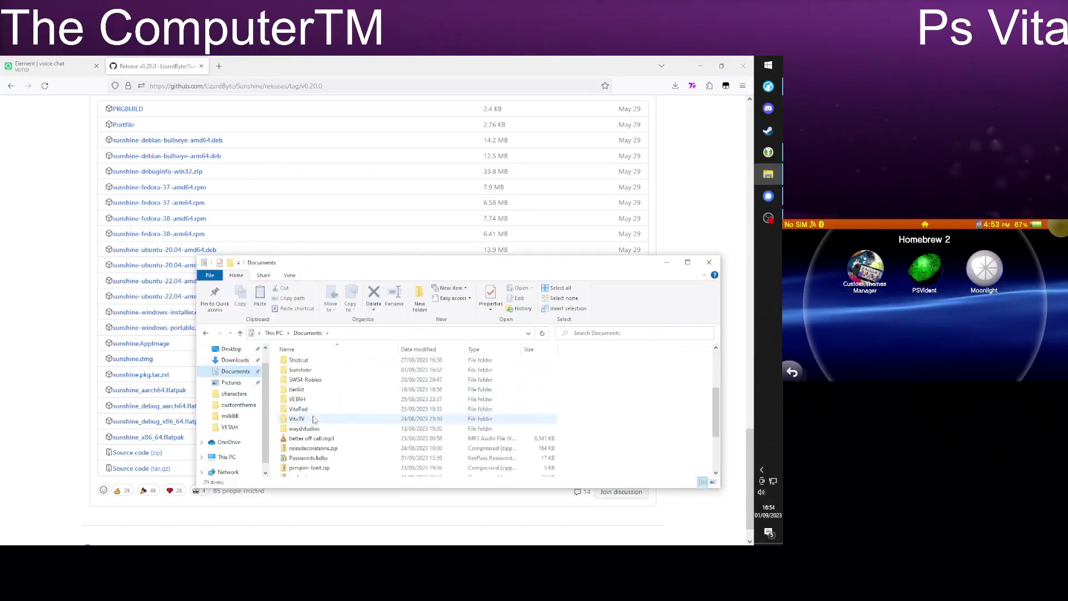
pyautogui.doubleClick(313, 370)
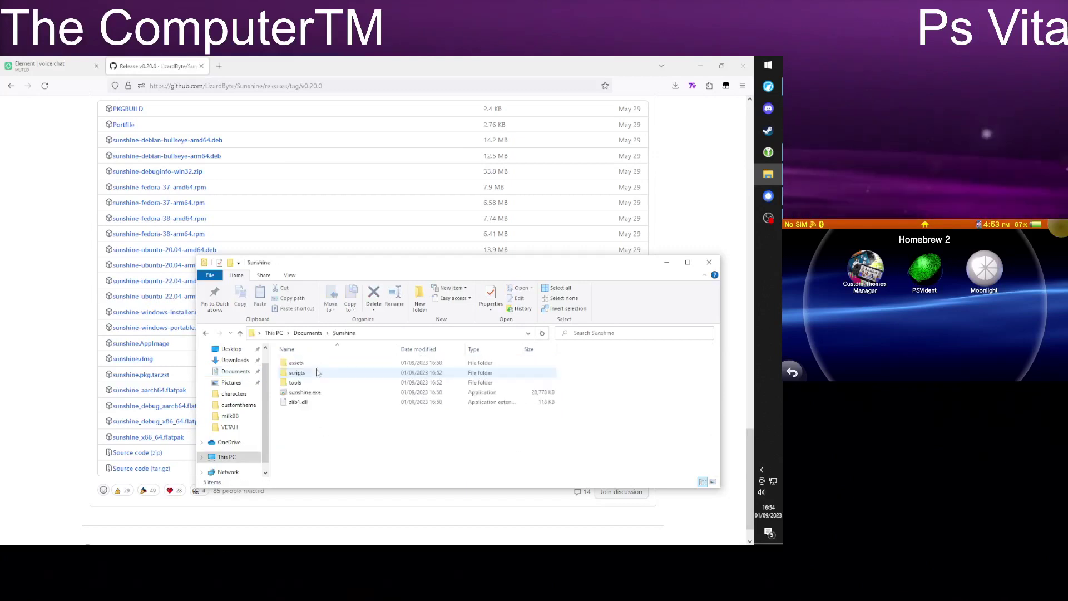
pyautogui.click(295, 393)
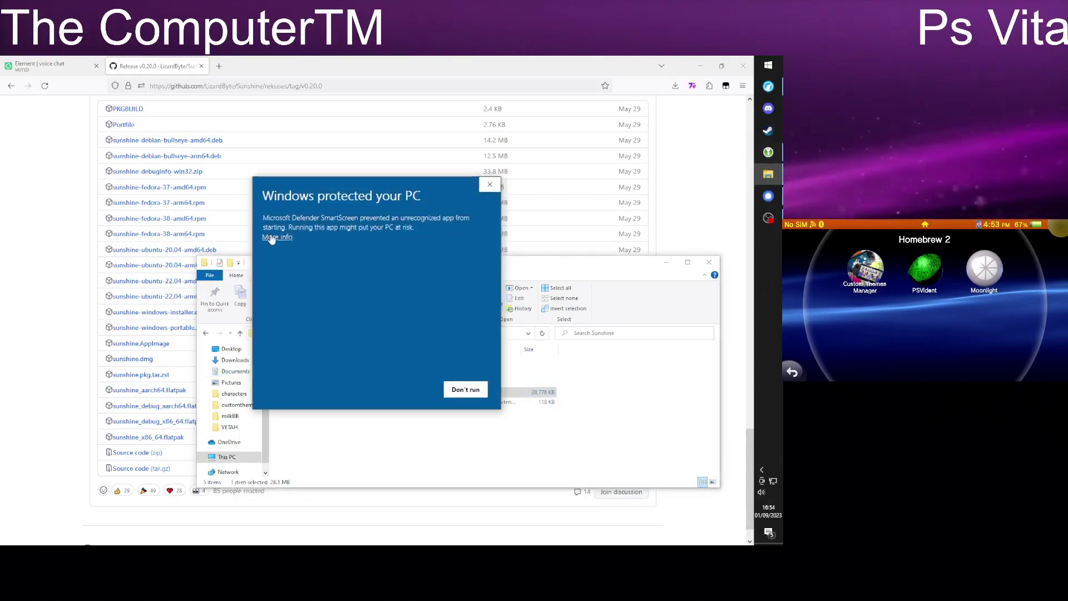
# - Run Sunshine past the SmartScreen warning and open its web UI at localhost:47990
pyautogui.click(272, 238)
pyautogui.click(408, 389)
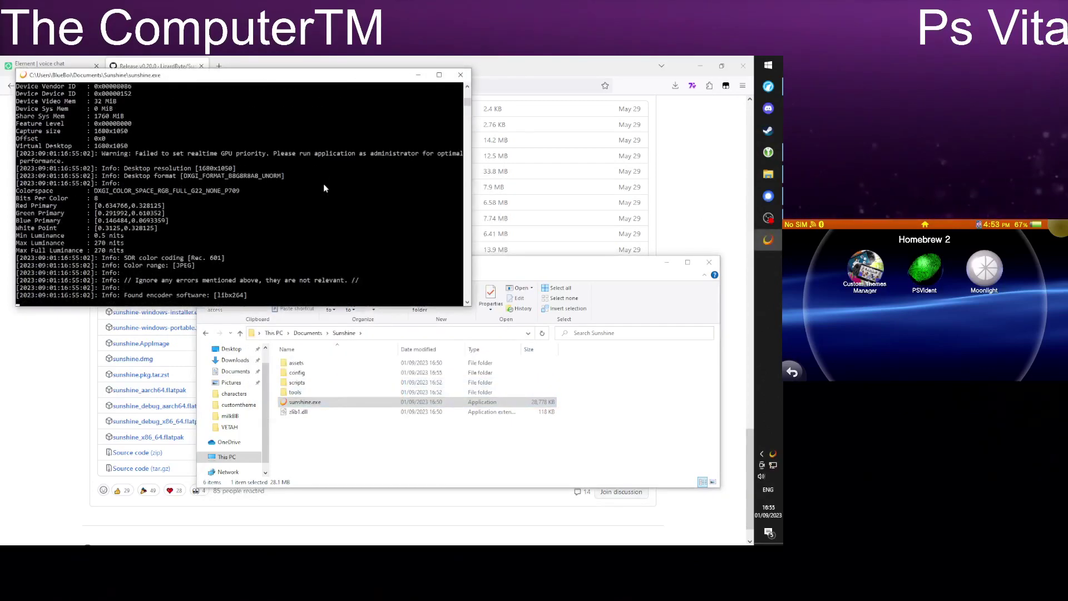
pyautogui.click(667, 262)
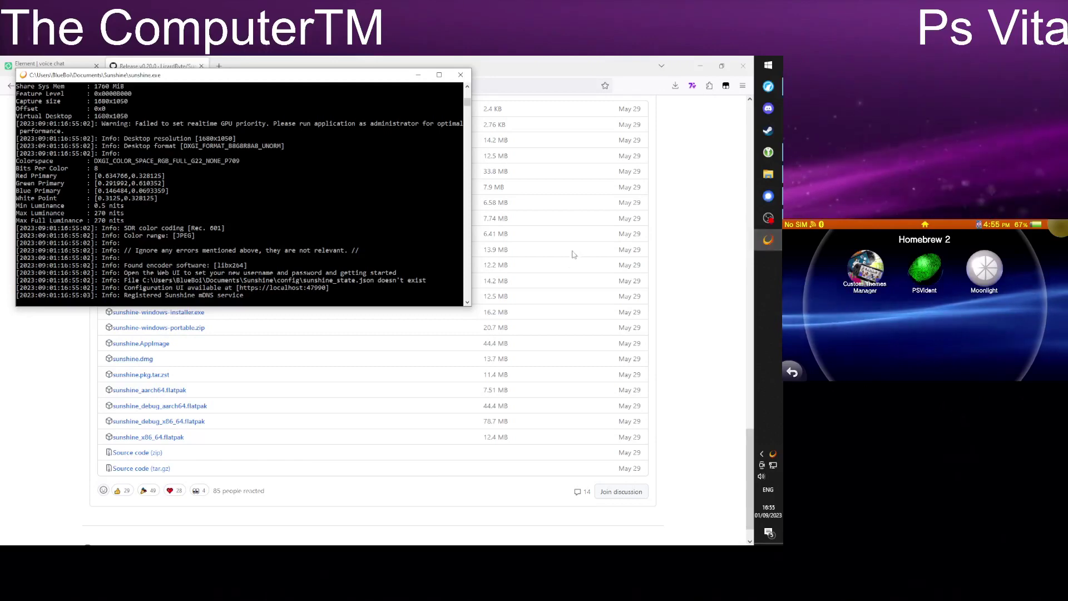
pyautogui.click(690, 208)
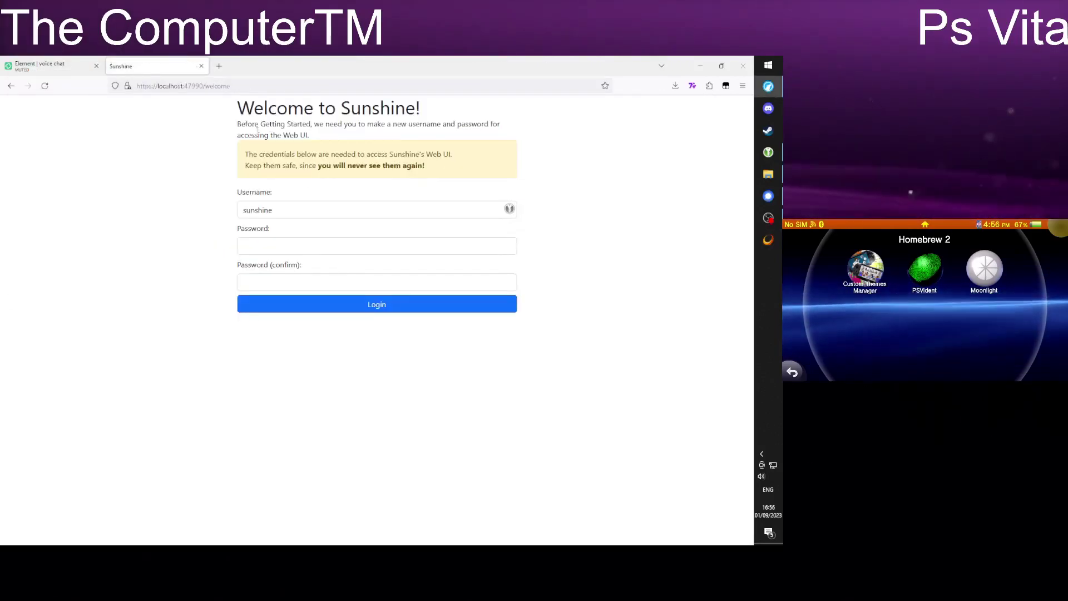
# - Set the new web UI login credentials, then go to Configuration's Sunshine Name field
pyautogui.click(279, 247)
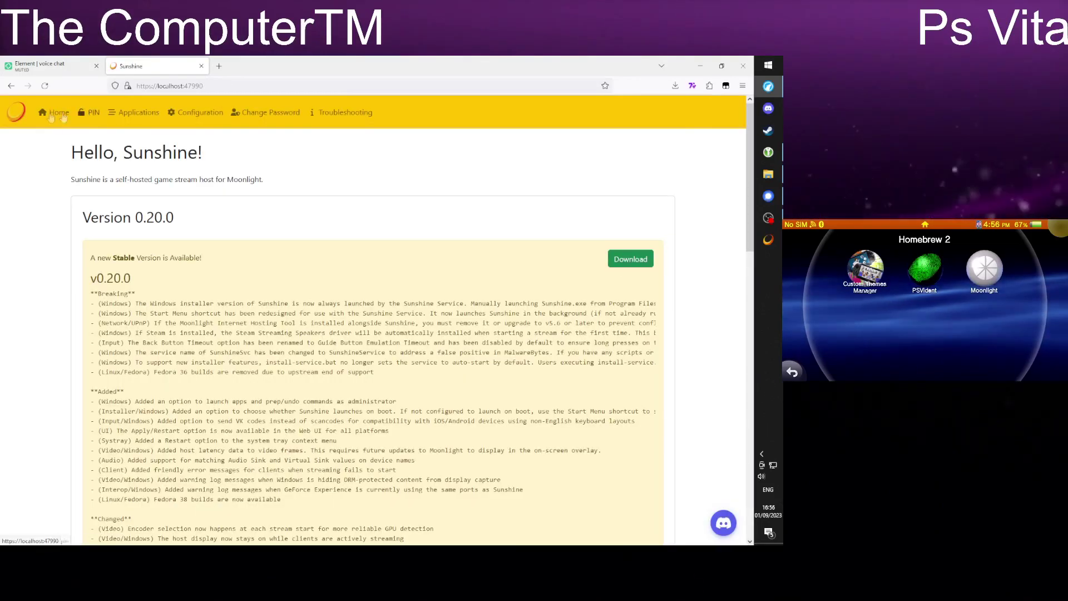
pyautogui.click(196, 116)
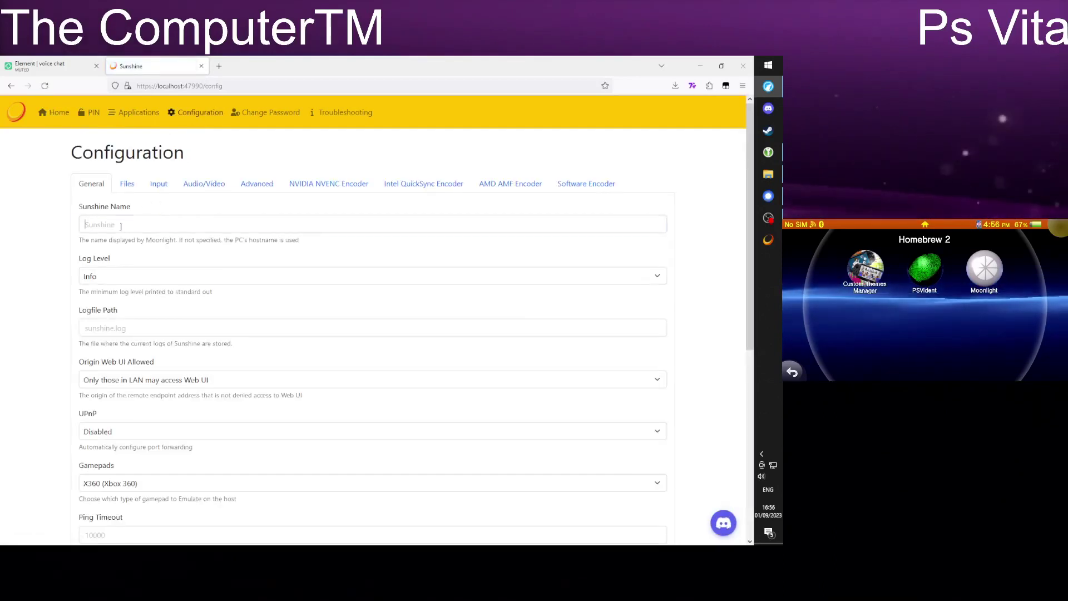
pyautogui.click(85, 225)
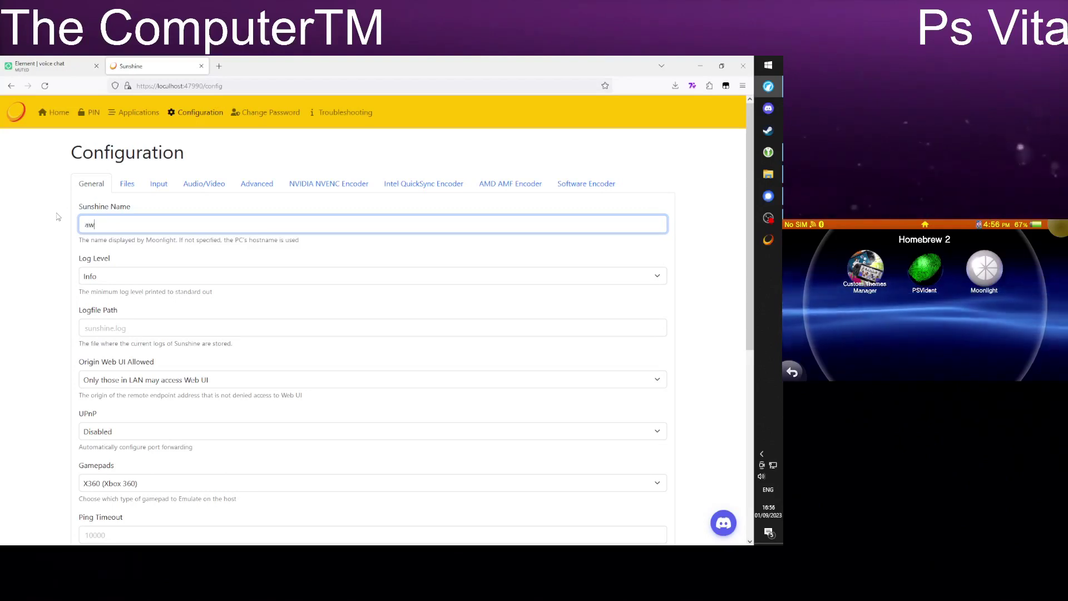
# - Enter awsomecomputingdevice as the Sunshine Name
pyautogui.write('e')
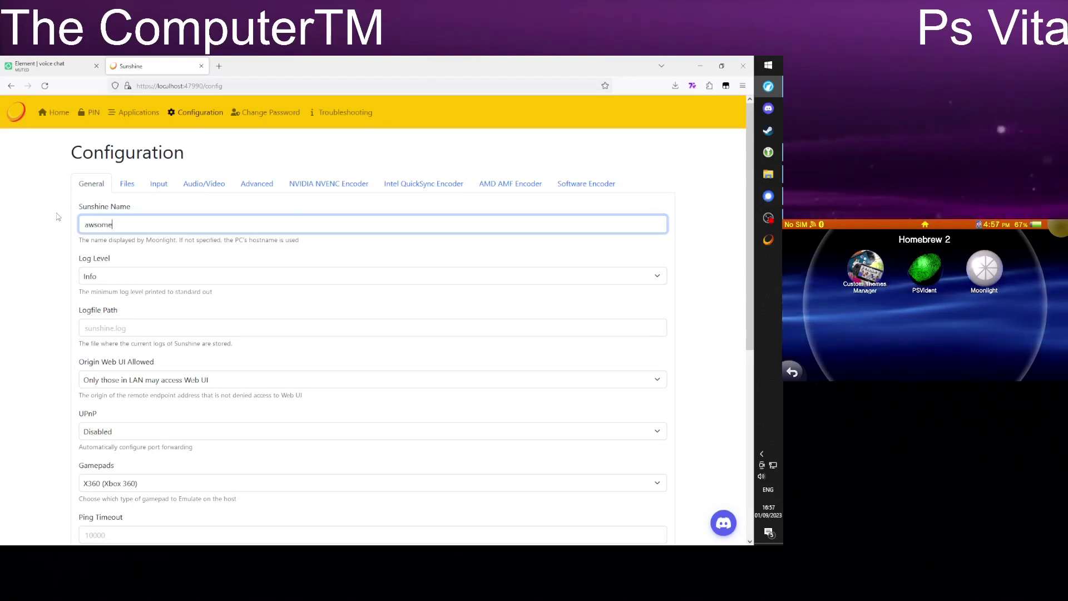
pyautogui.write('domp')
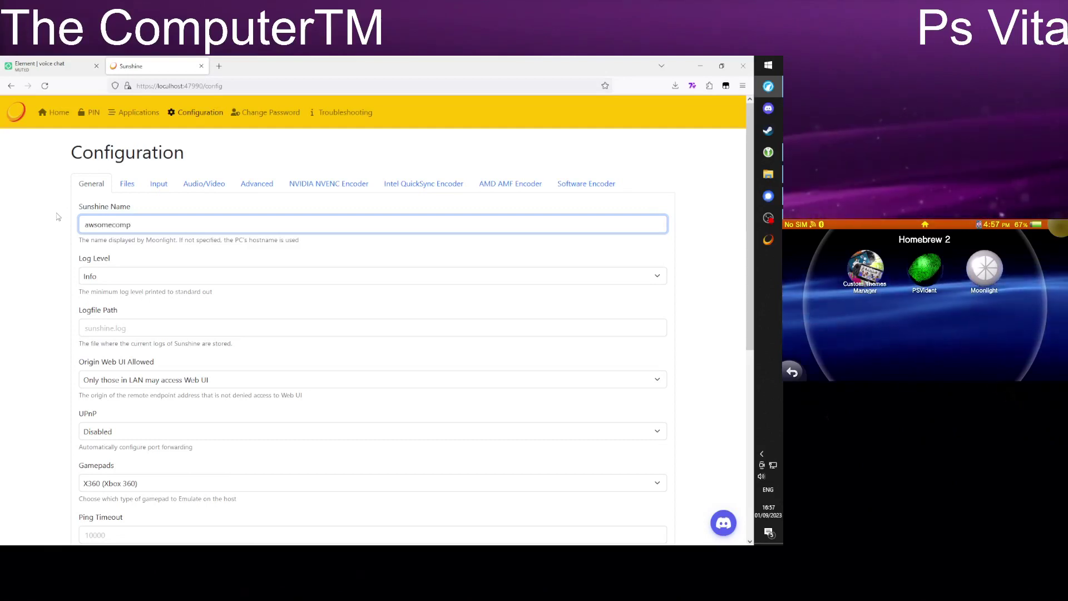
pyautogui.write('utingdevice')
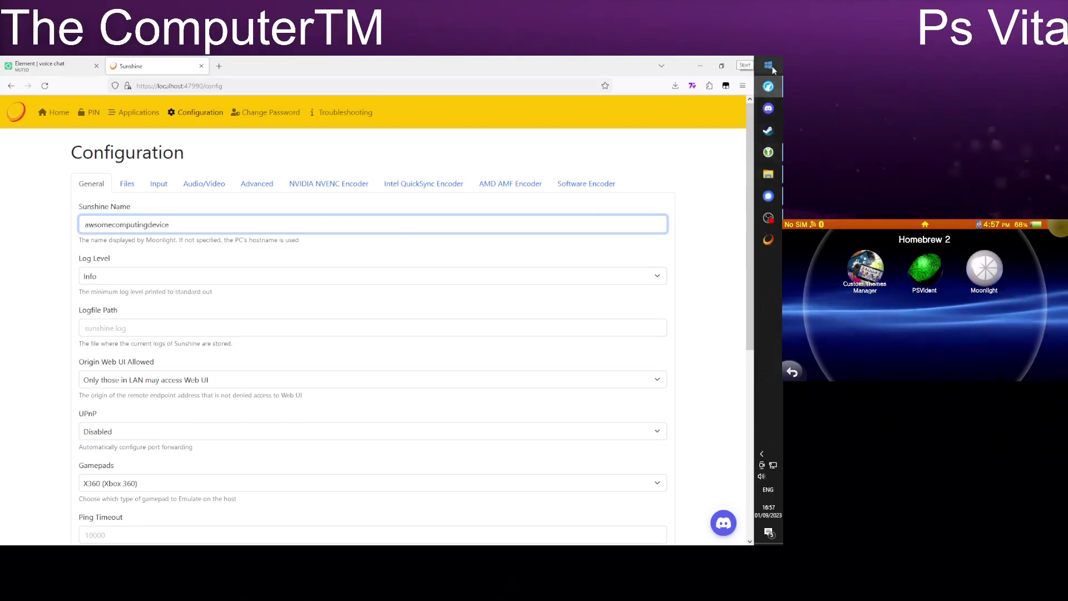
# - Run ipconfig in Command Prompt to read the PC's IPv4 address, 192.168.4.149
pyautogui.press('super+r')
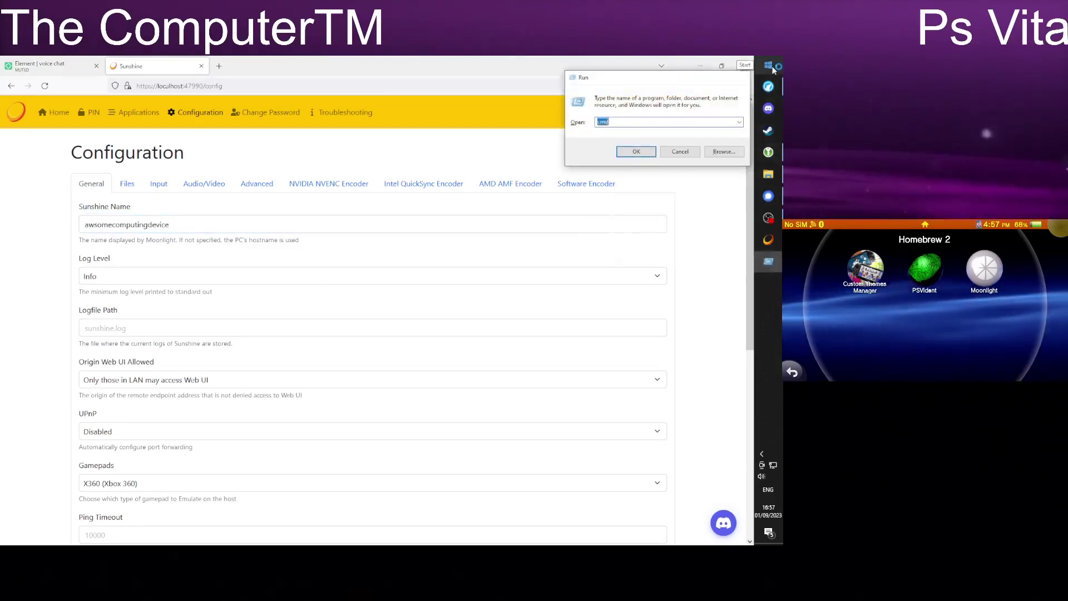
pyautogui.press('Return')
pyautogui.write('ip')
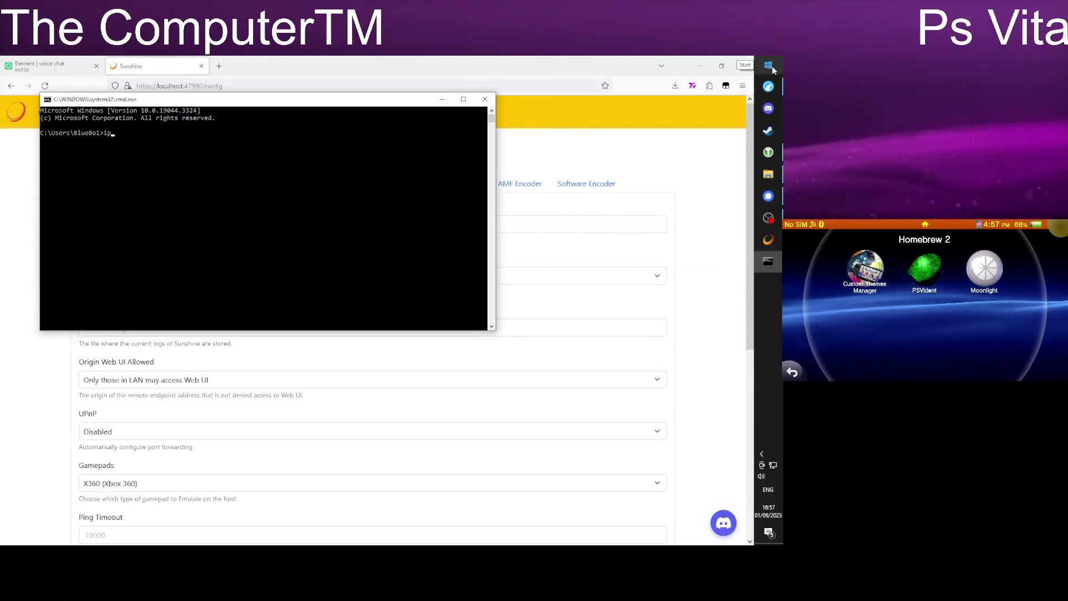
pyautogui.write('config')
pyautogui.press('Return')
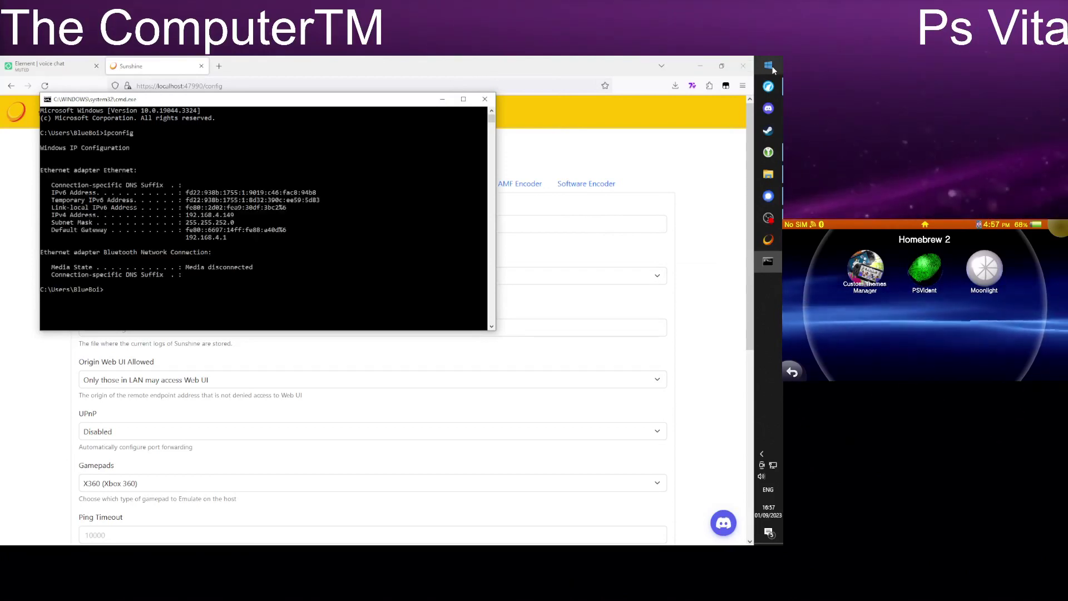
pyautogui.click(769, 218)
# - Launch Moonlight v0.9.3 from Homebrew 2 and choose 'Add manually' to add a computer
pyautogui.click(45, 419)
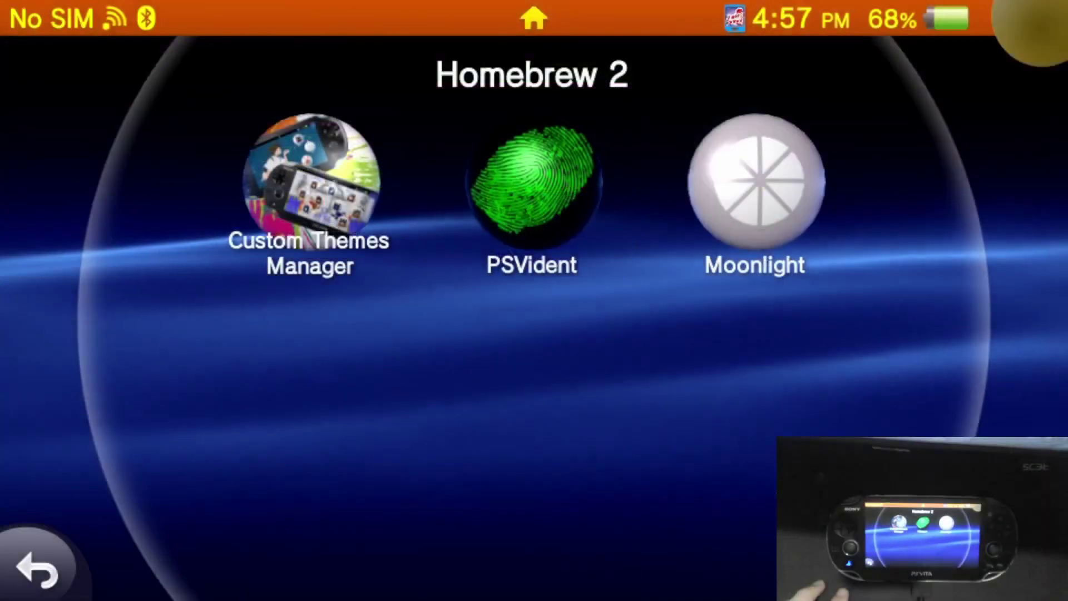
pyautogui.click(757, 181)
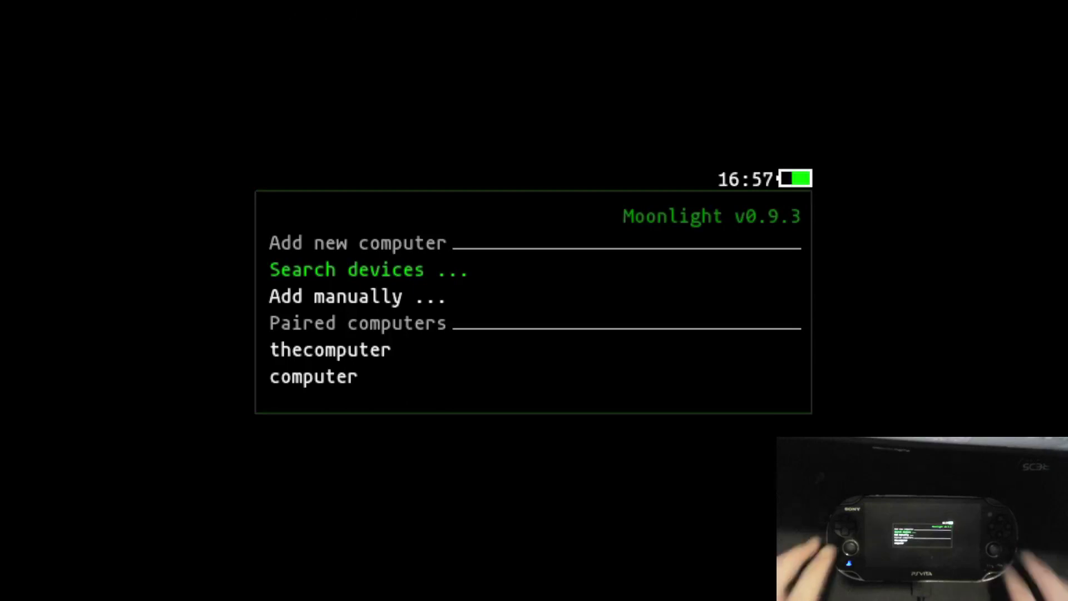
pyautogui.press('Down')
pyautogui.press('Down')
pyautogui.press('Down')
pyautogui.press('Up')
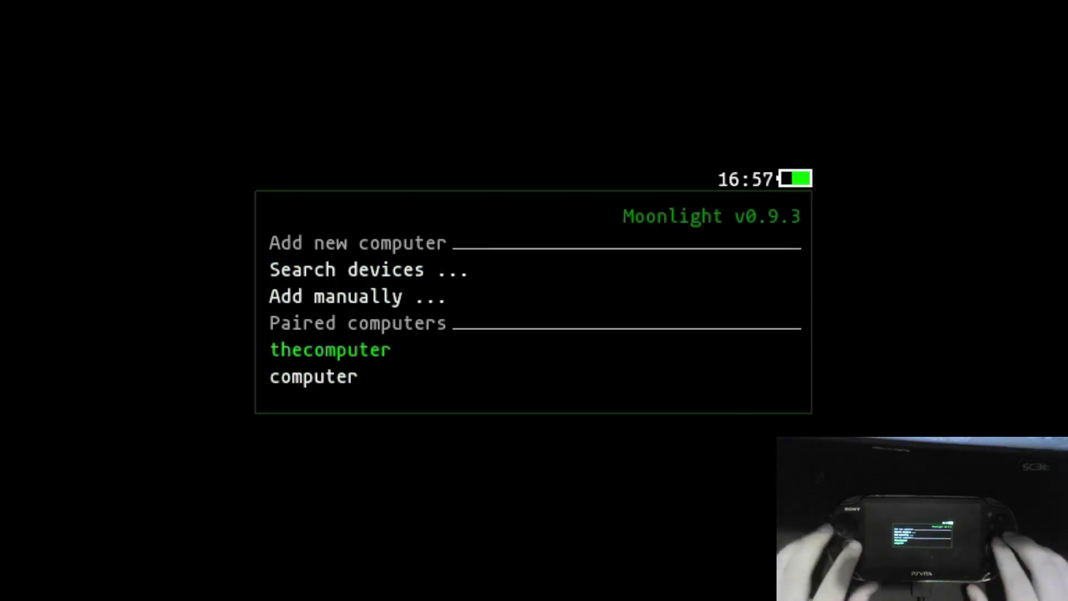
pyautogui.press('Down')
pyautogui.press('Up')
pyautogui.press('Down')
pyautogui.press('Up')
pyautogui.press('Up')
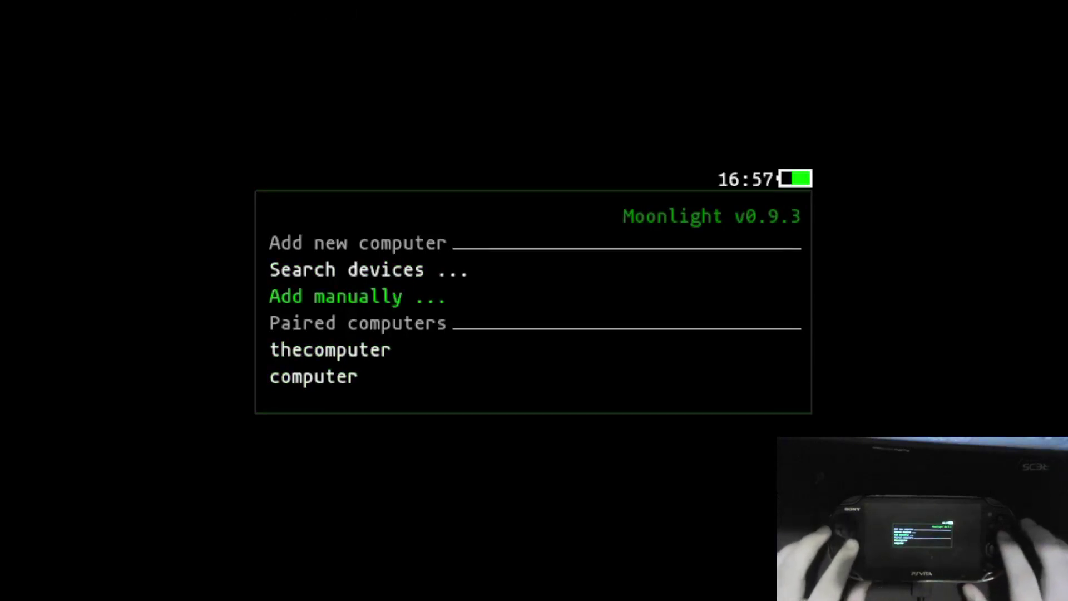
pyautogui.press('Return')
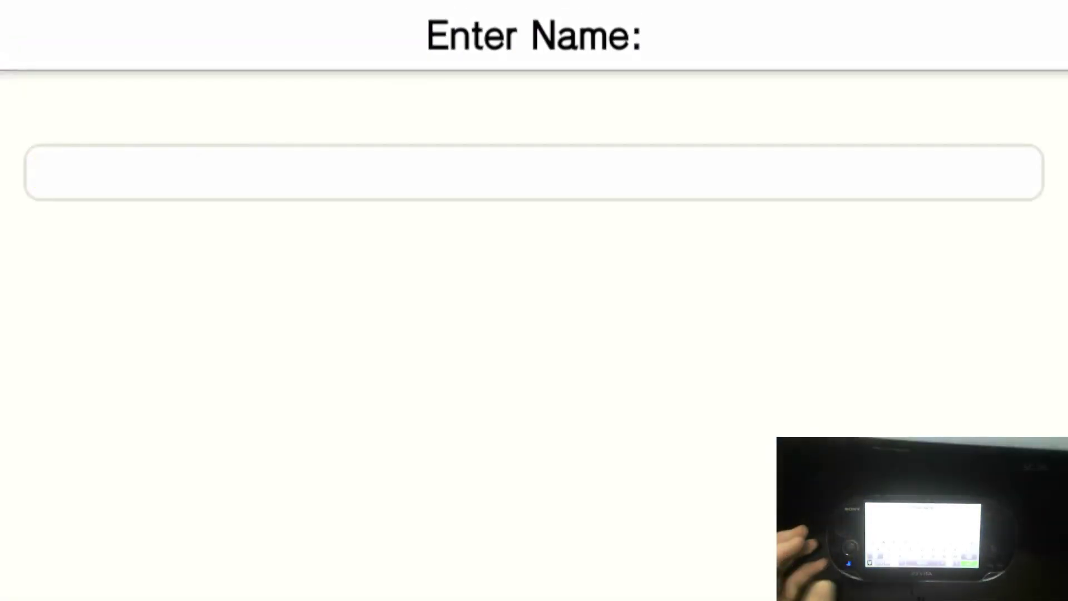
# - Enter 'Awsomecomputingdevice' as the new computer's name in Moonlight
pyautogui.write('A')
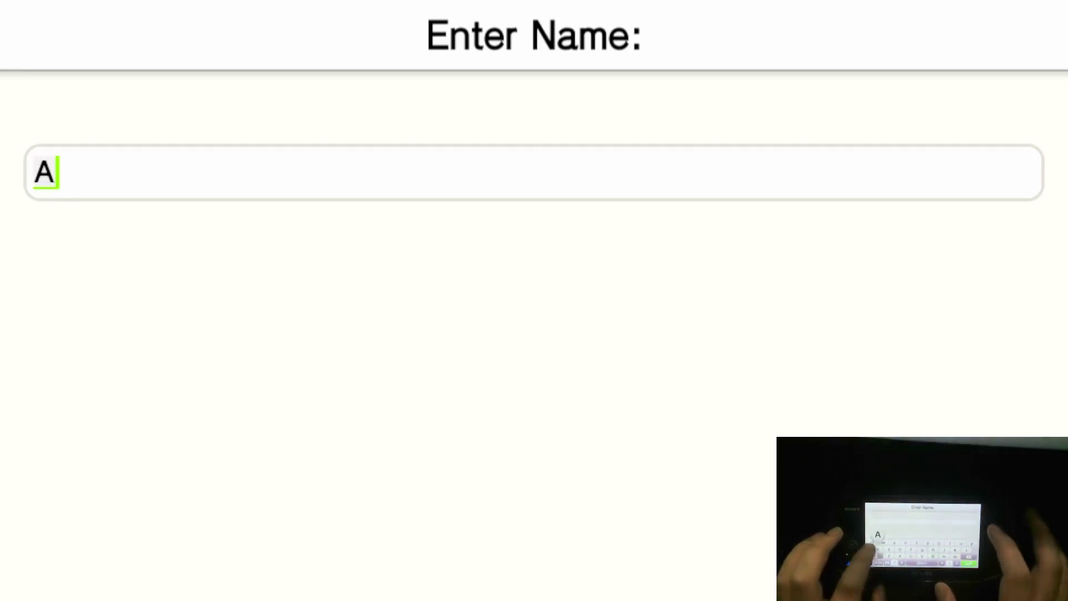
pyautogui.write('ws')
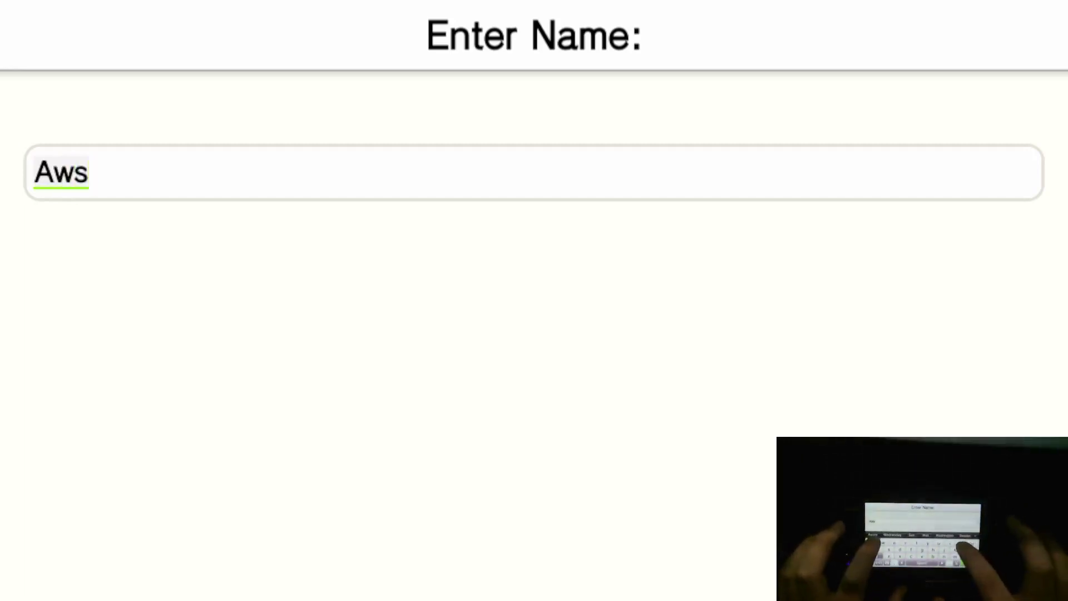
pyautogui.write('ome')
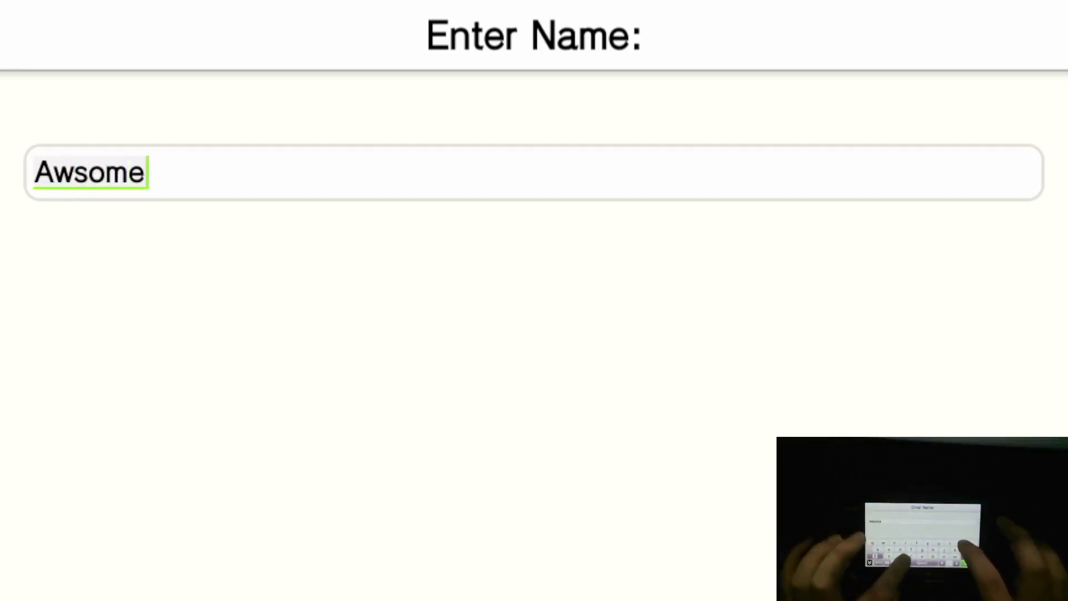
pyautogui.write('comp')
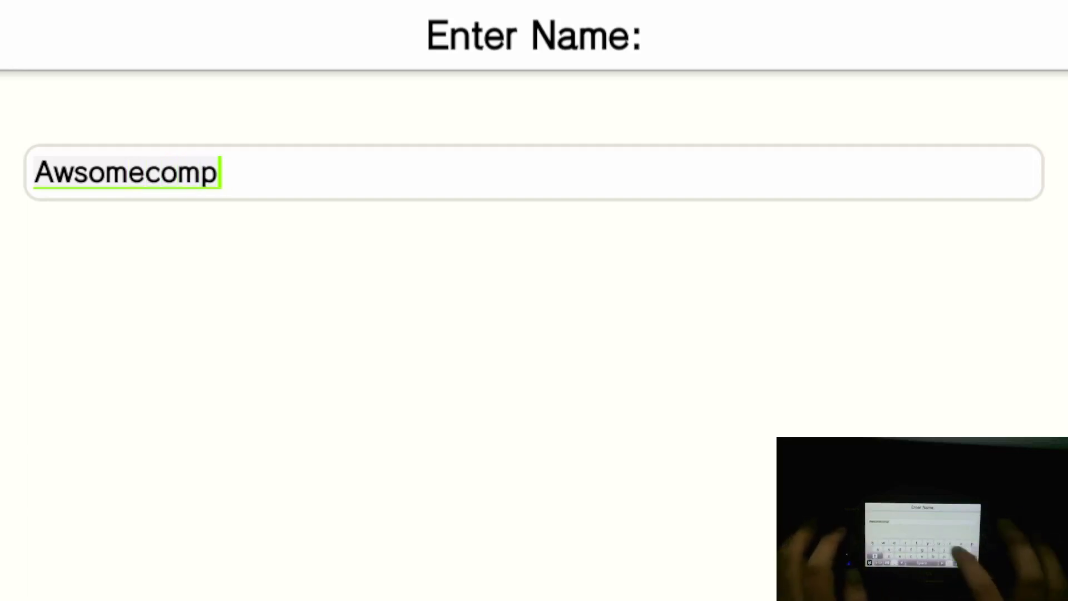
pyautogui.write('uti')
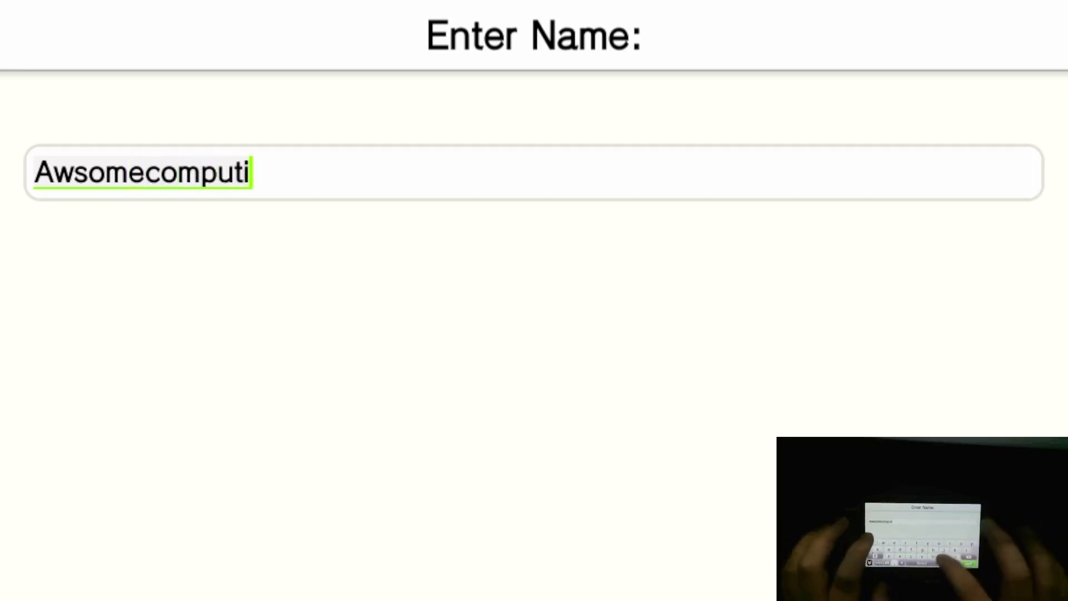
pyautogui.write('ngde')
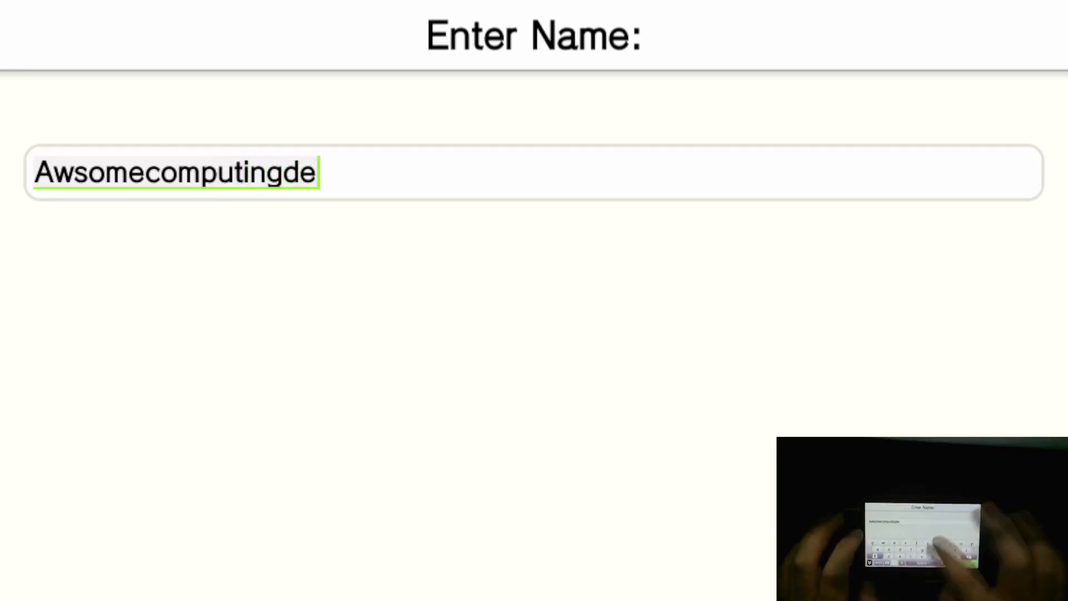
pyautogui.write('vic')
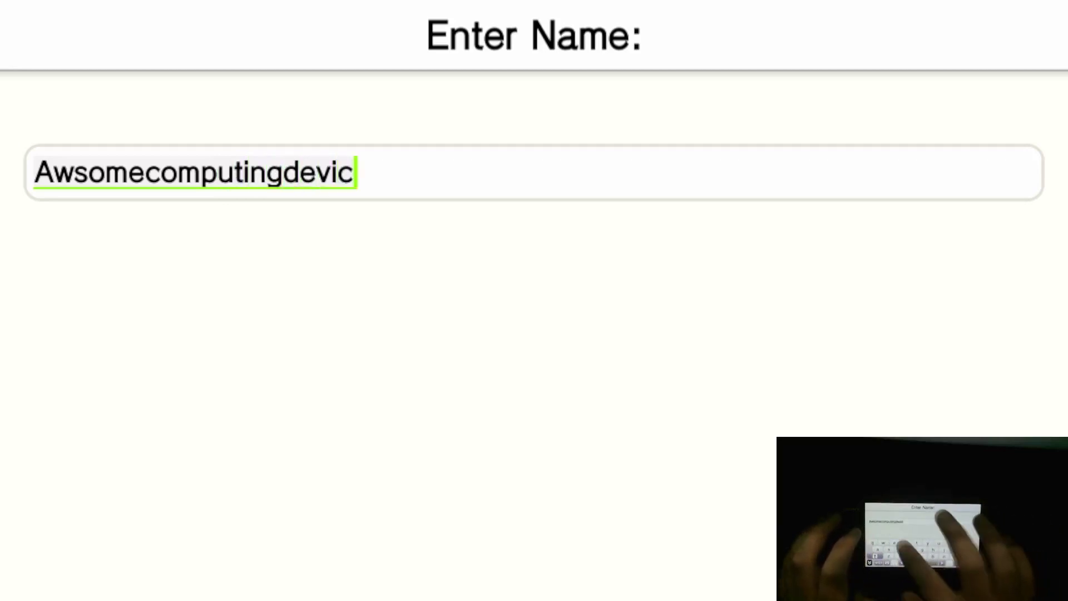
pyautogui.write('e')
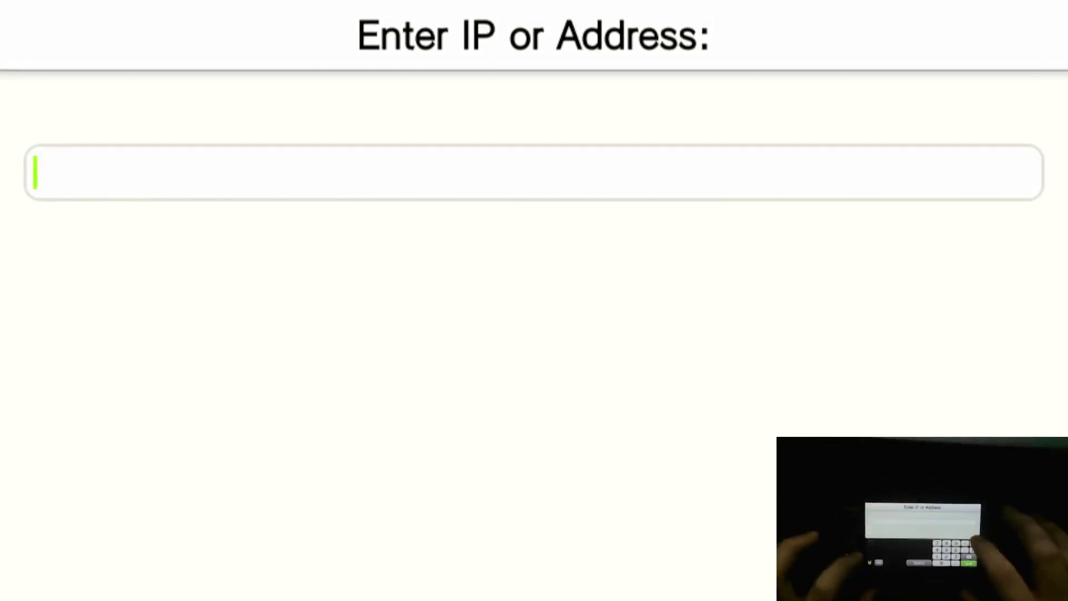
# - Enter the host address 192.168.4.149 for the new computer
pyautogui.write('192')
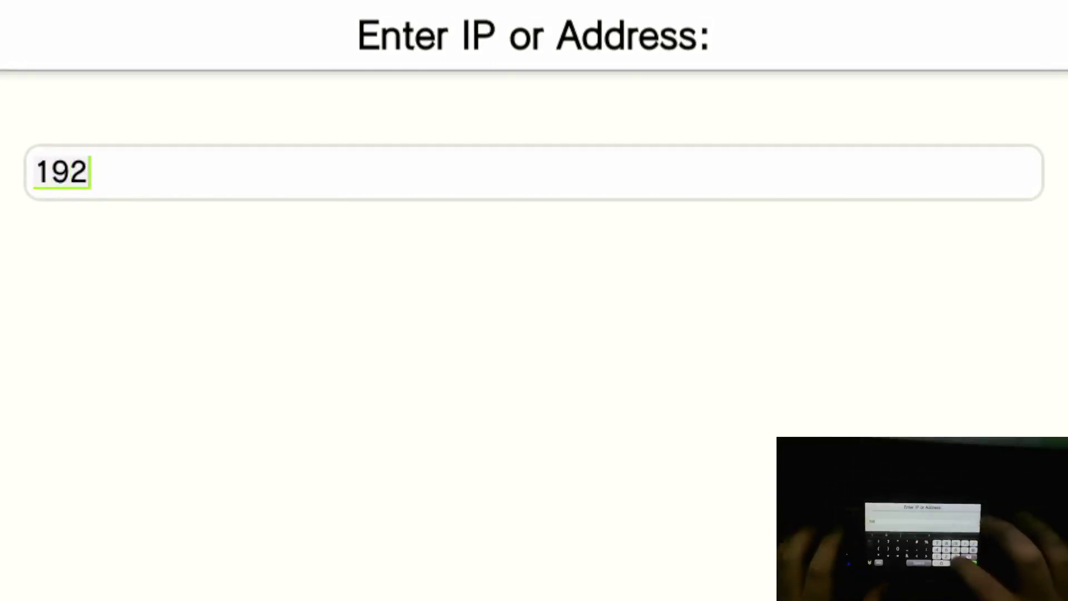
pyautogui.write('.168.')
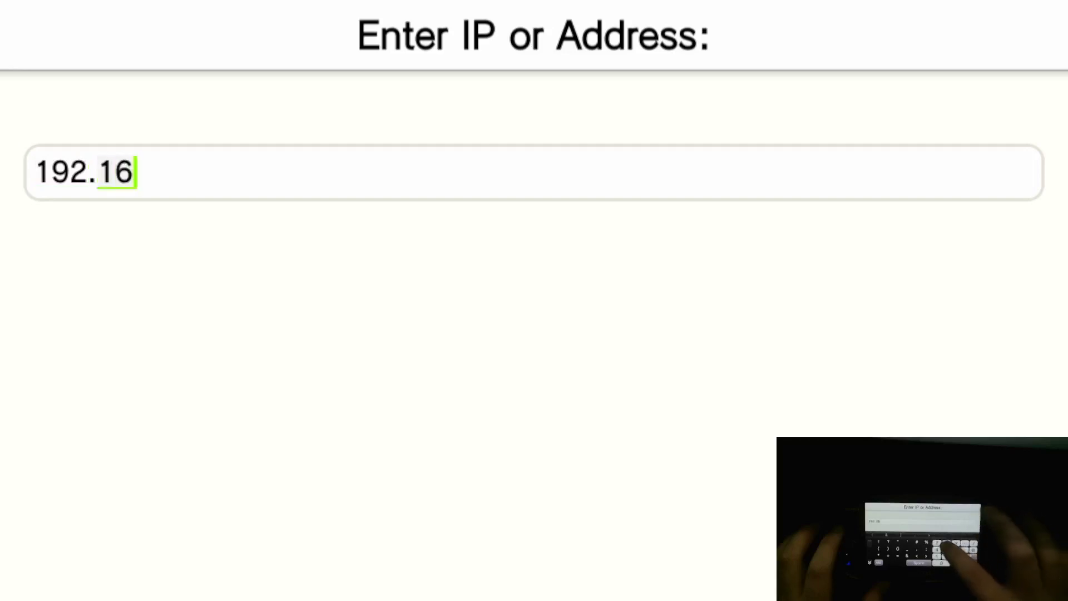
pyautogui.write('4.')
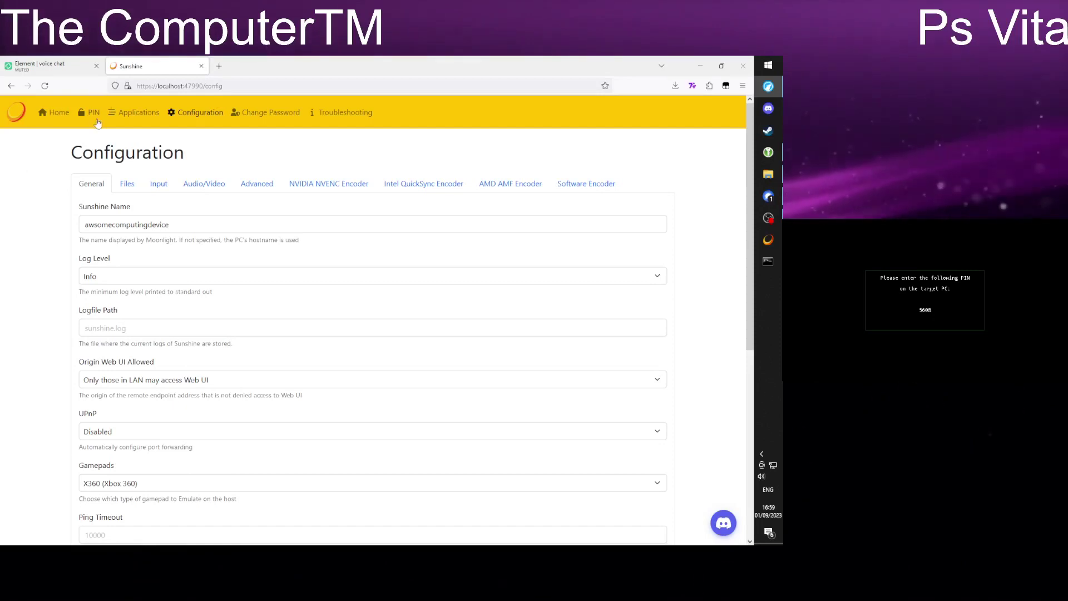
# - Submit the Vita's pairing PIN on Sunshine's PIN page
pyautogui.click(89, 112)
pyautogui.click(377, 199)
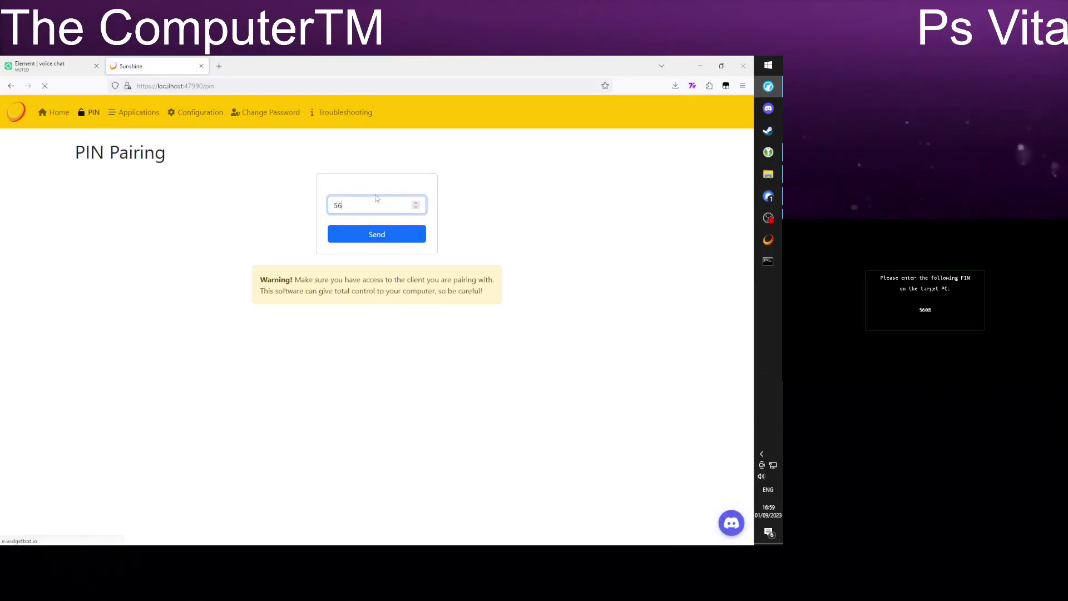
pyautogui.press('Return')
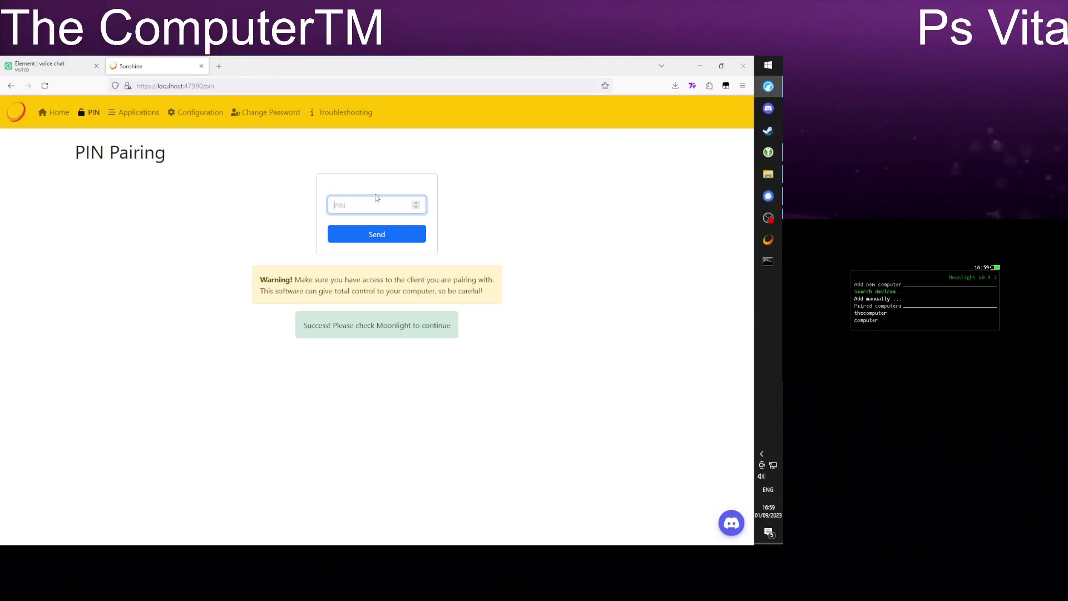
pyautogui.press('Down')
pyautogui.press('Down')
pyautogui.press('Down')
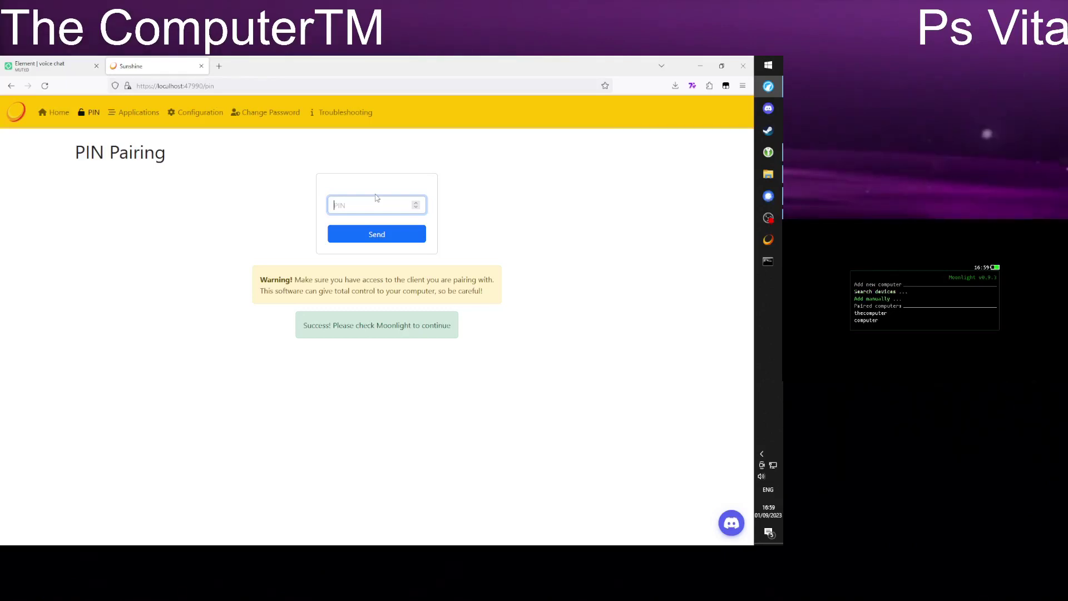
pyautogui.press('Down')
pyautogui.press('Down')
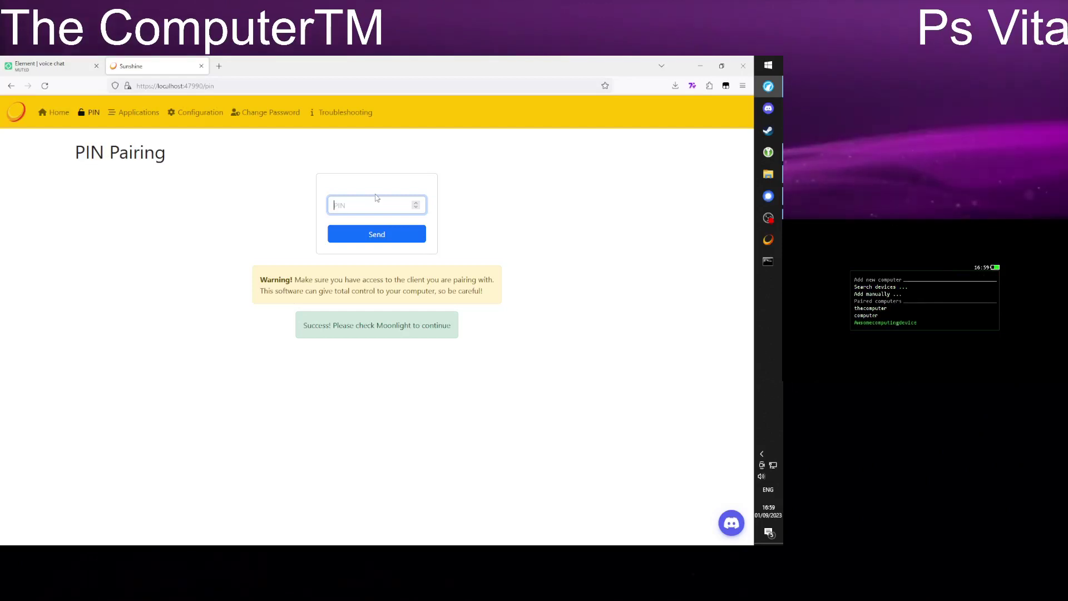
pyautogui.press('Return')
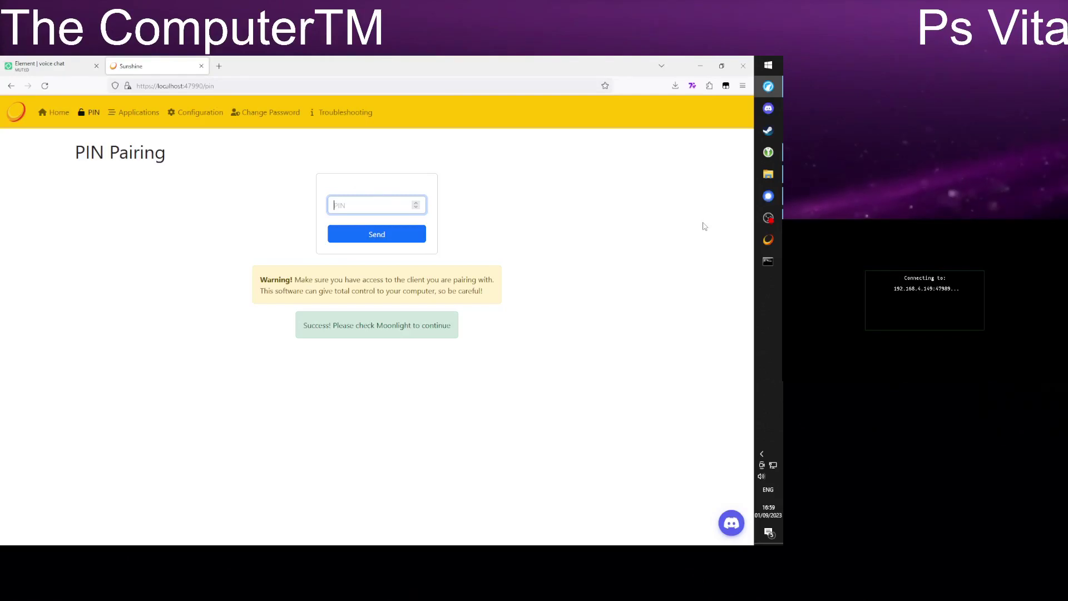
# - Launch the Desktop application under Applications to start streaming to the Vita
pyautogui.click(769, 196)
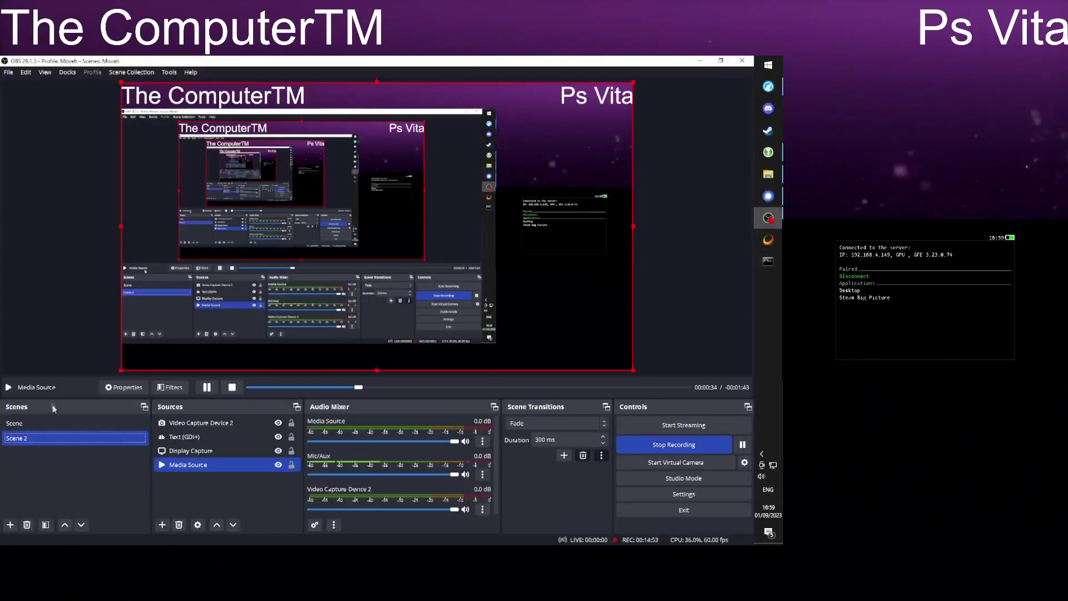
pyautogui.click(53, 420)
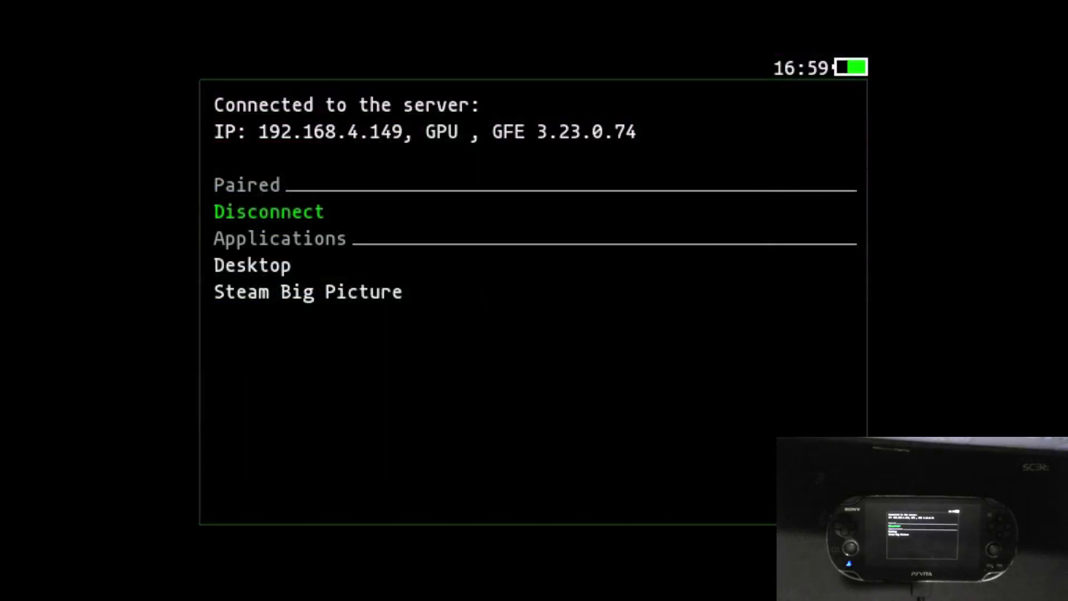
pyautogui.press('Down')
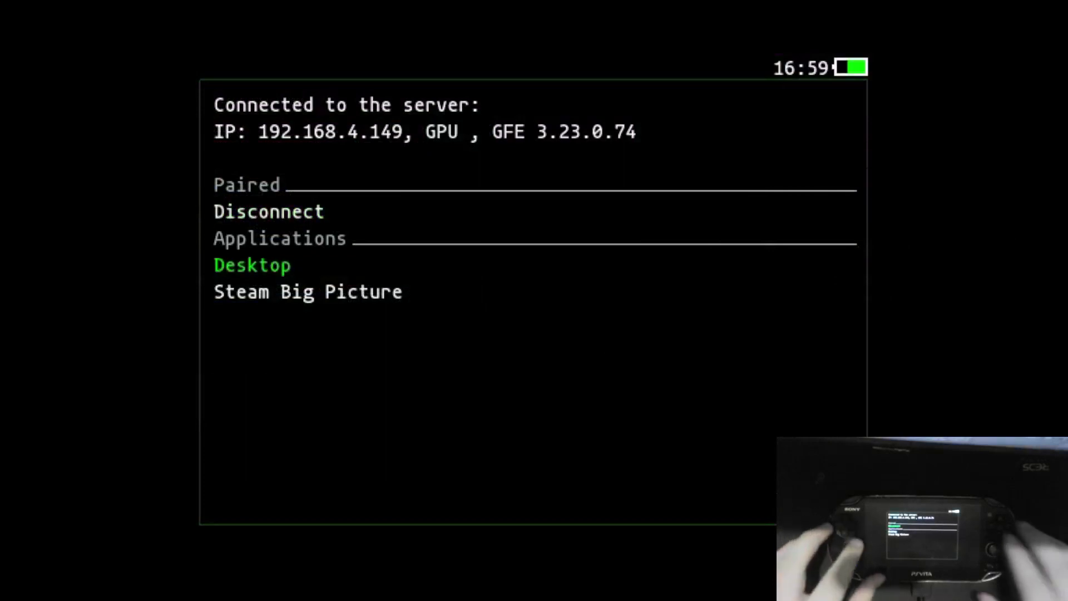
pyautogui.press('Return')
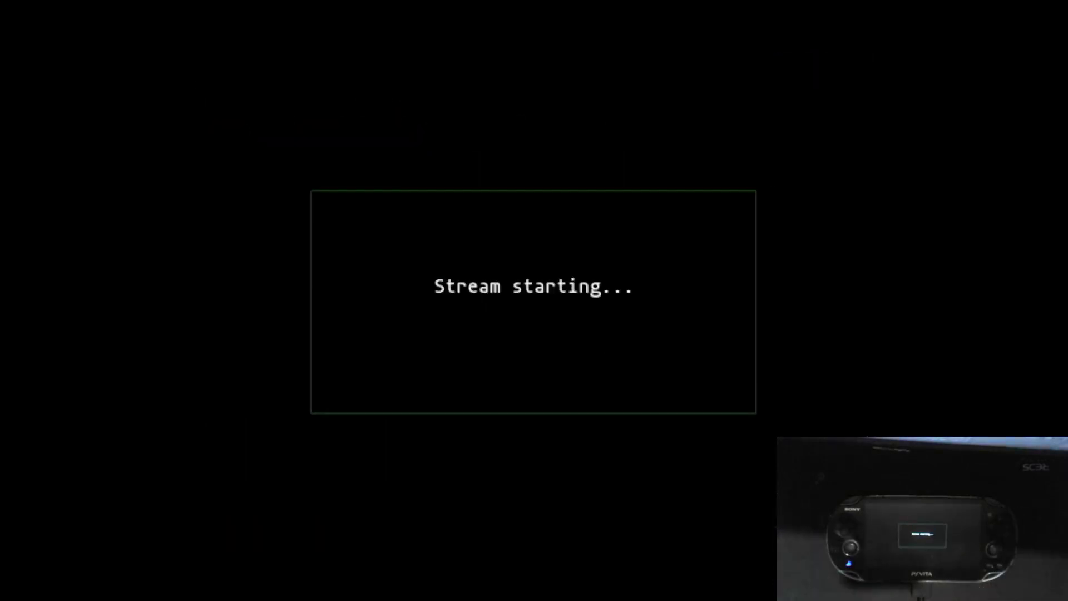